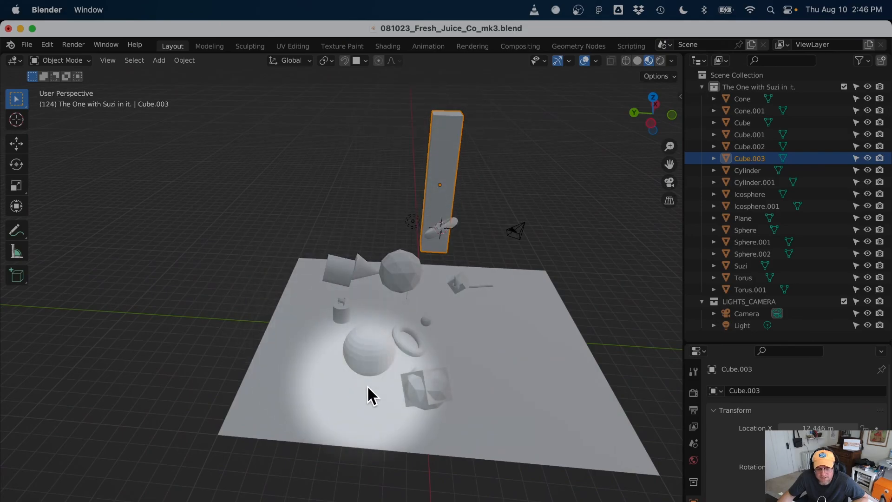
Switch the viewport to Rendered shading and select the scene's existing light
left_click(659, 60)
mouse_move(584, 254)
middle_mouse_down()
mouse_move(538, 274)
mouse_move(454, 249)
mouse_move(478, 245)
mouse_move(441, 252)
mouse_move(542, 302)
mouse_move(658, 329)
middle_mouse_up()
left_click(427, 249)
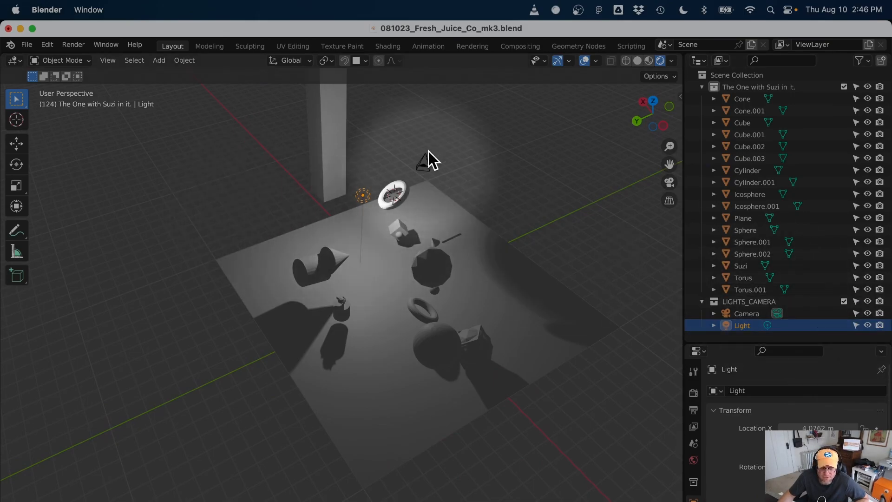
scroll(402, 280, "up", 1)
middle_click_drag(402, 280, 324, 258)
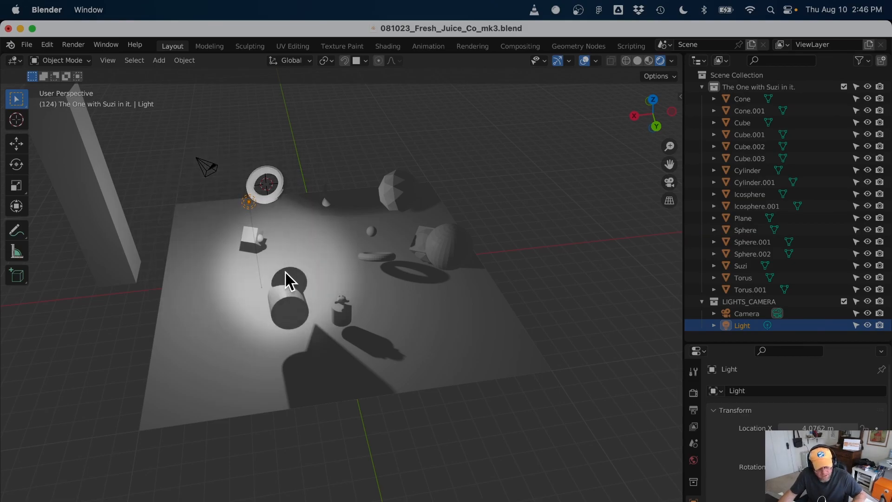
middle_click_drag(284, 274, 370, 307, "shift")
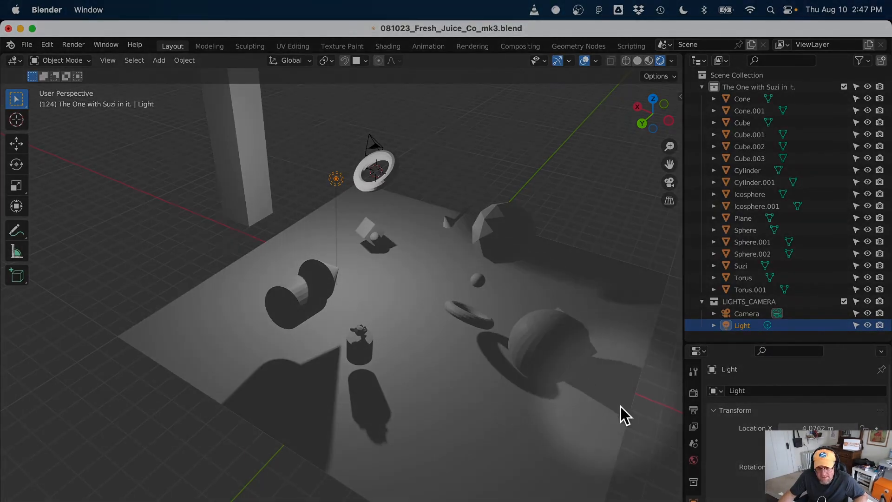
Enlarge the properties area and set the scene's render engine to Cycles
left_click_drag(737, 344, 739, 153)
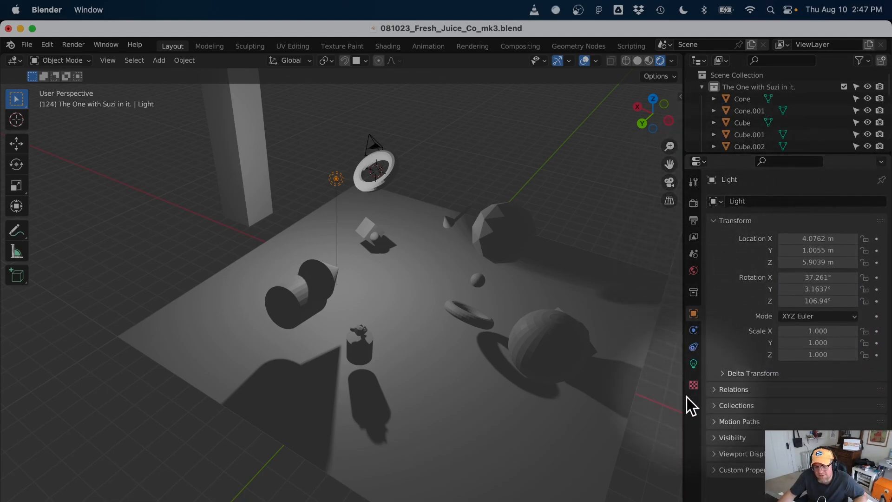
left_click(693, 204)
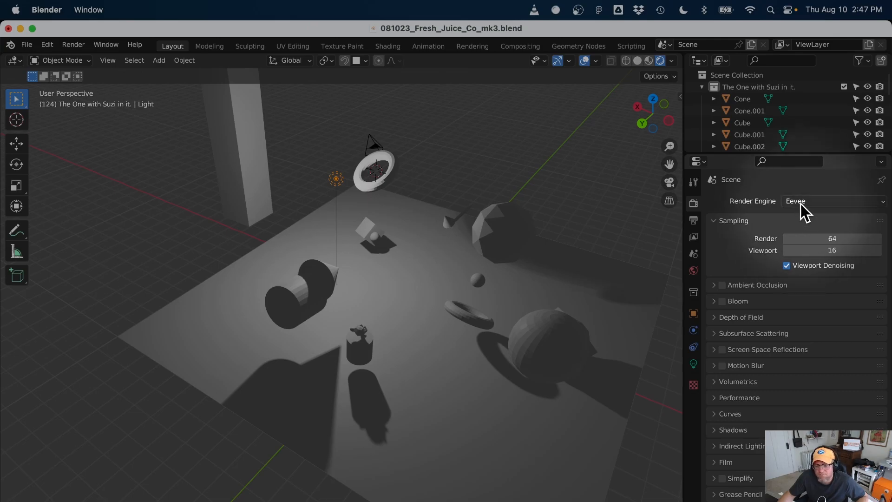
left_click(881, 203)
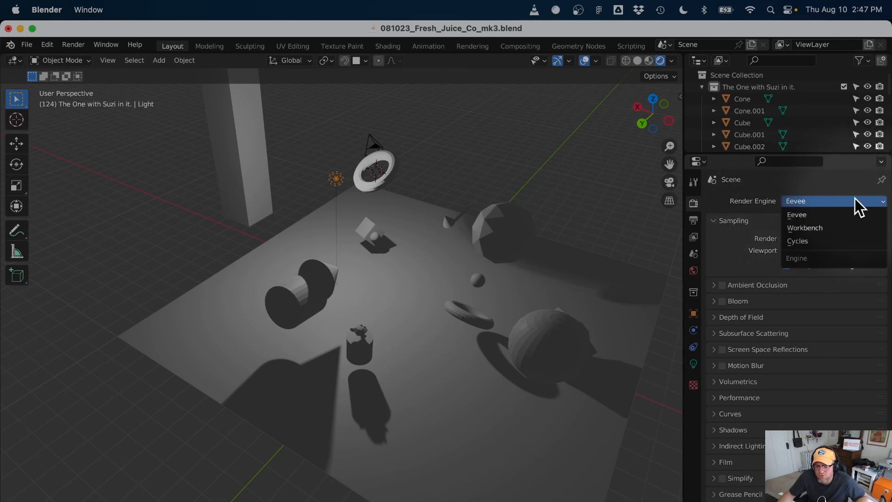
left_click(815, 242)
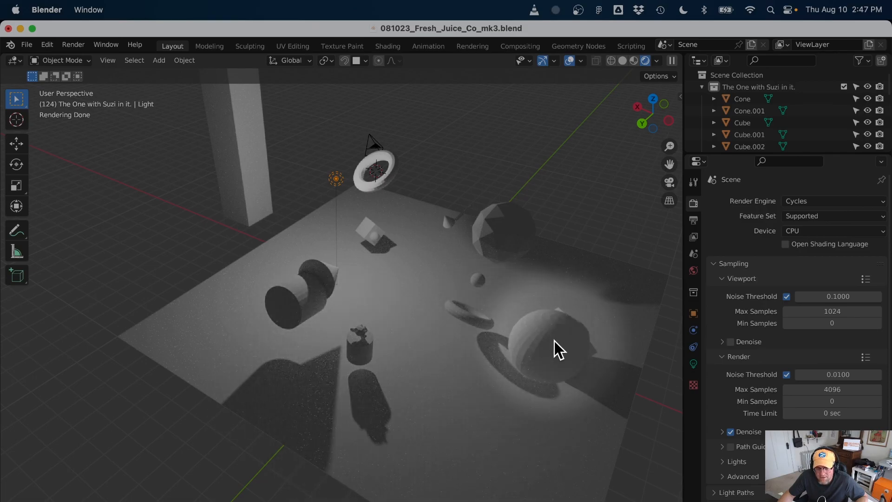
Move the large UV sphere horizontally with Z locked, placing it beside the small tilted cube below the raised torus
left_click(540, 382)
key("g")
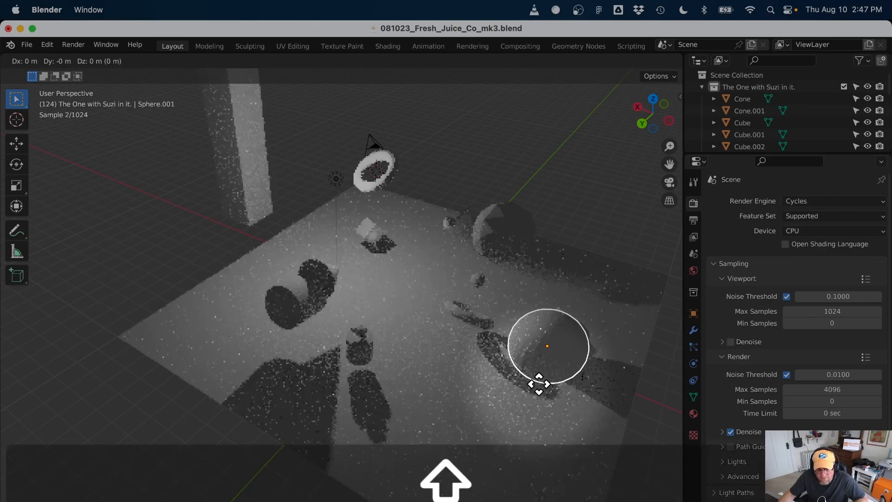
key("shift+z")
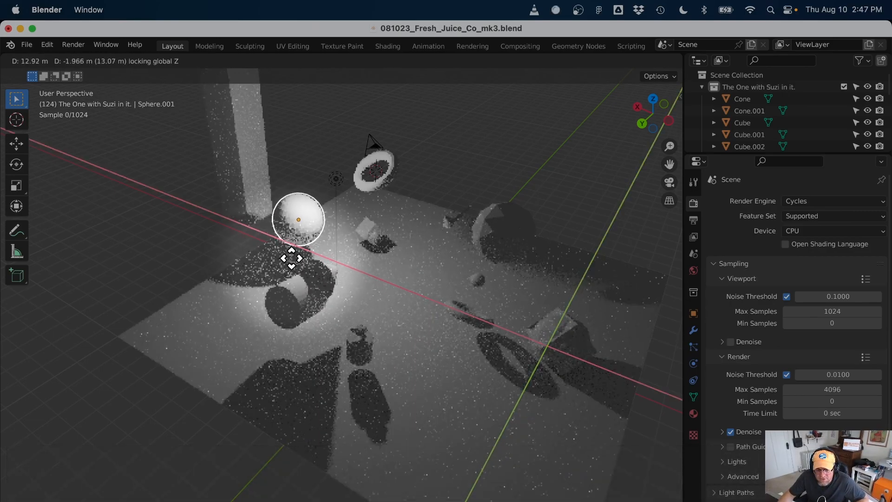
left_click(387, 270)
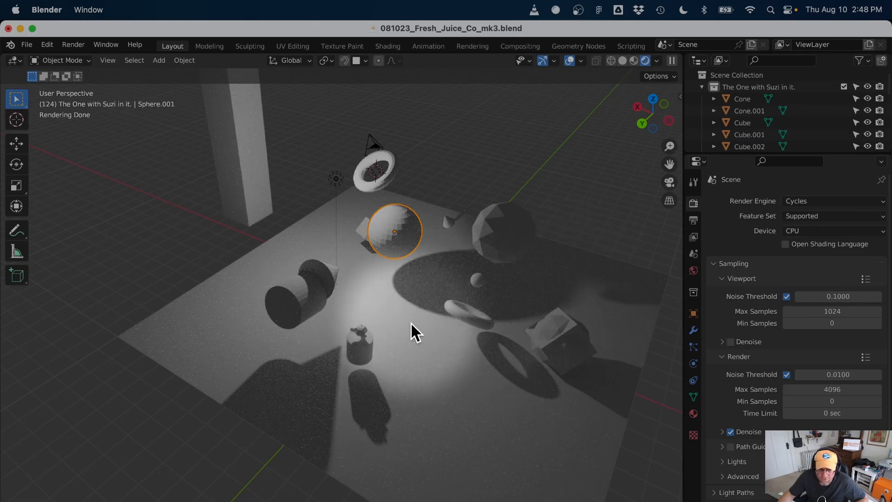
Set the scene's render engine back to Eevee
left_click(790, 201)
left_click(793, 213)
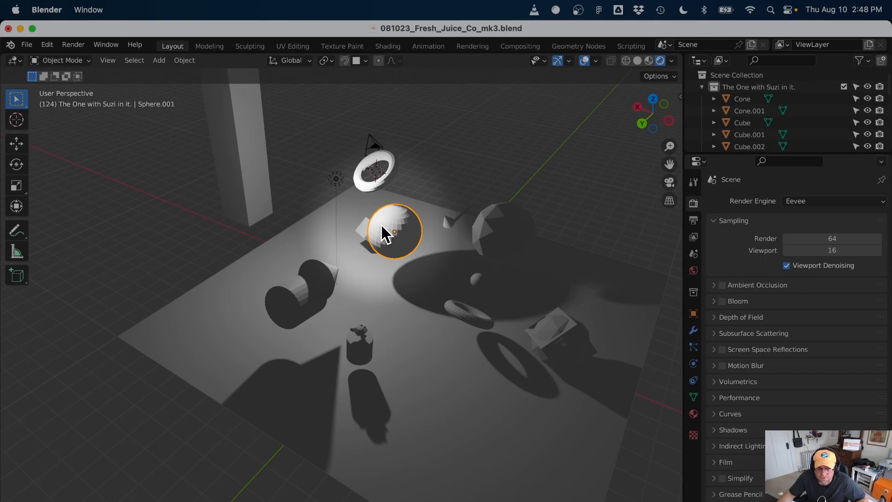
left_click(826, 202)
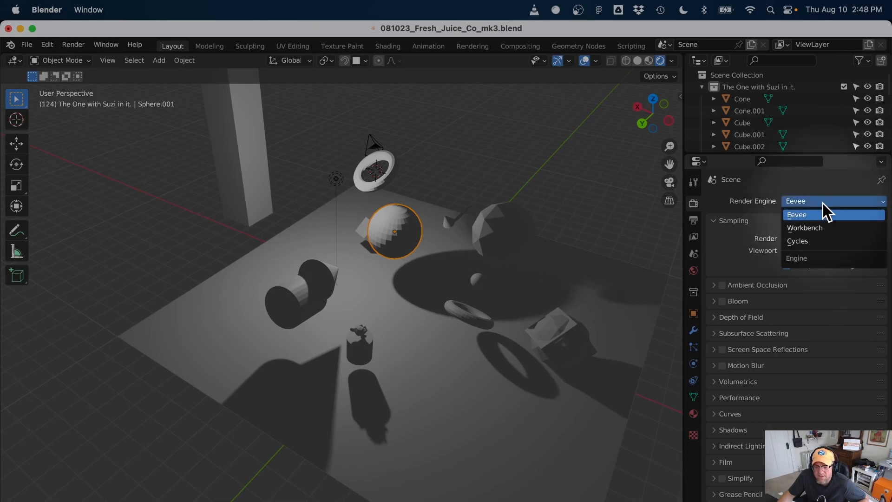
left_click(824, 202)
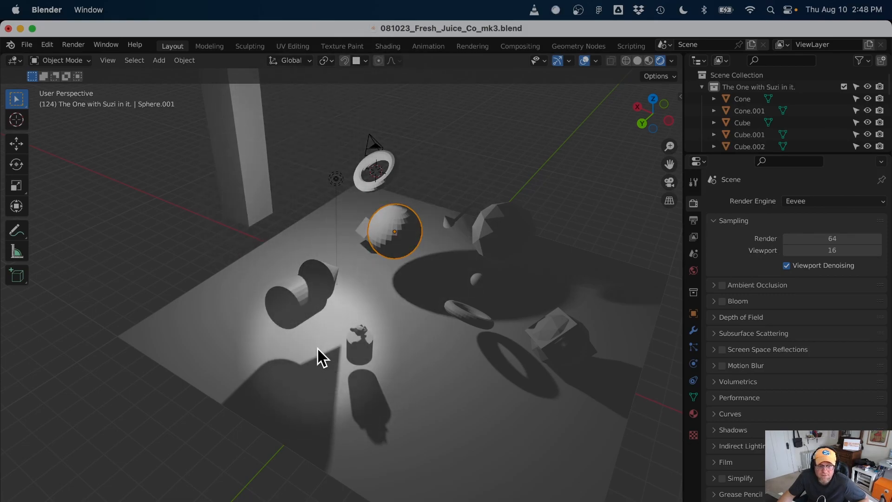
Select the existing light and snap the 3D cursor to the world origin
middle_click_drag(367, 283, 432, 288)
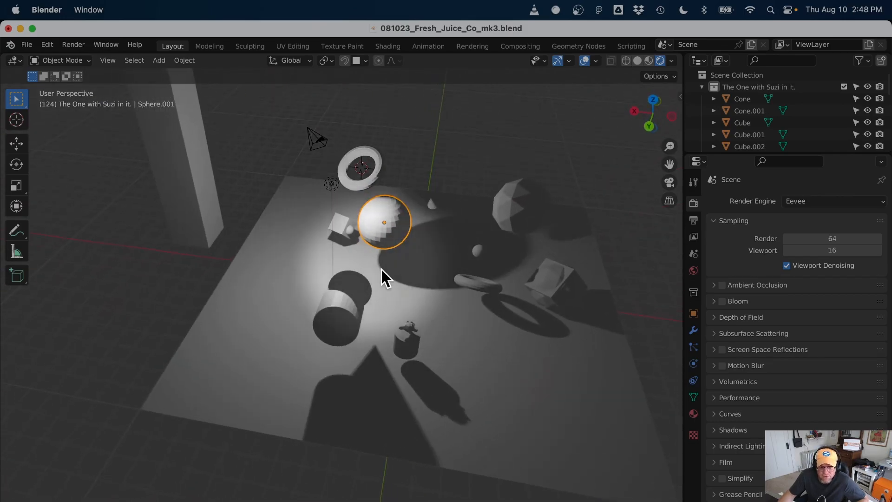
left_click(331, 185)
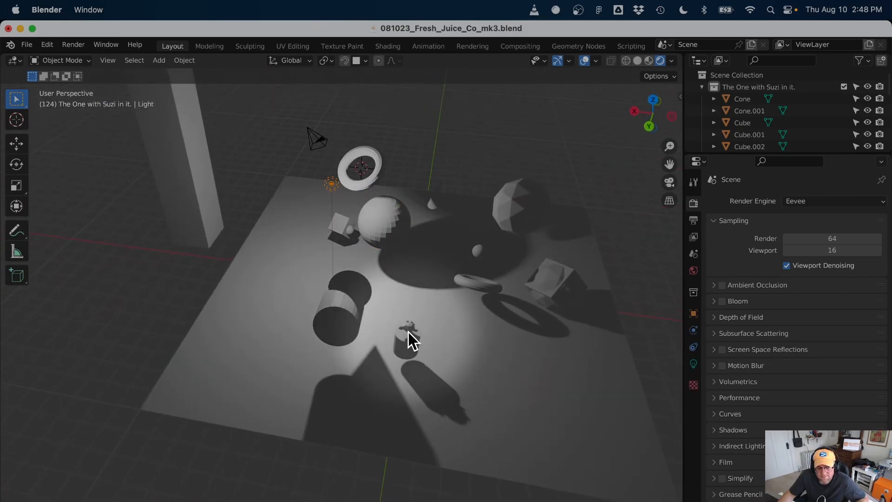
middle_click_drag(409, 330, 422, 311)
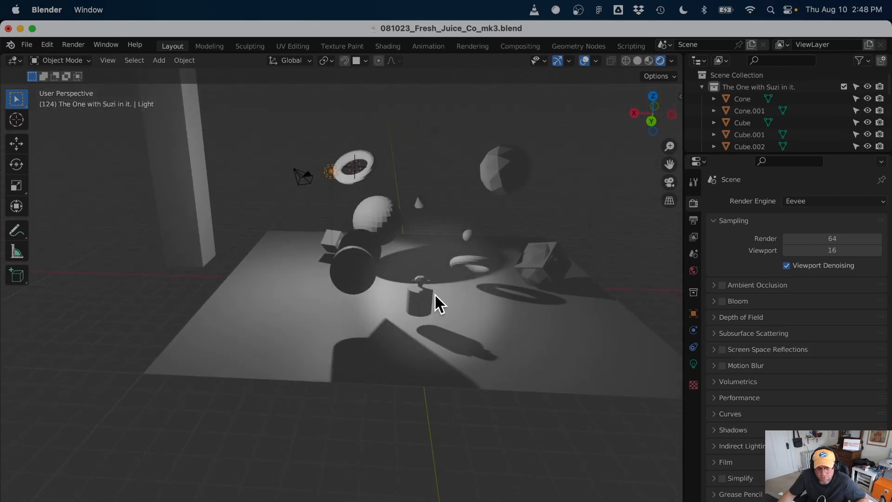
key("shift")
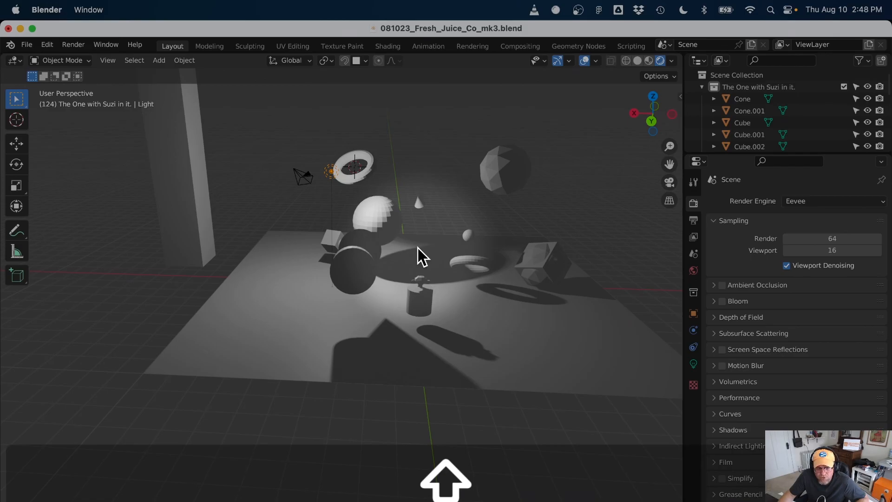
key("shift+s")
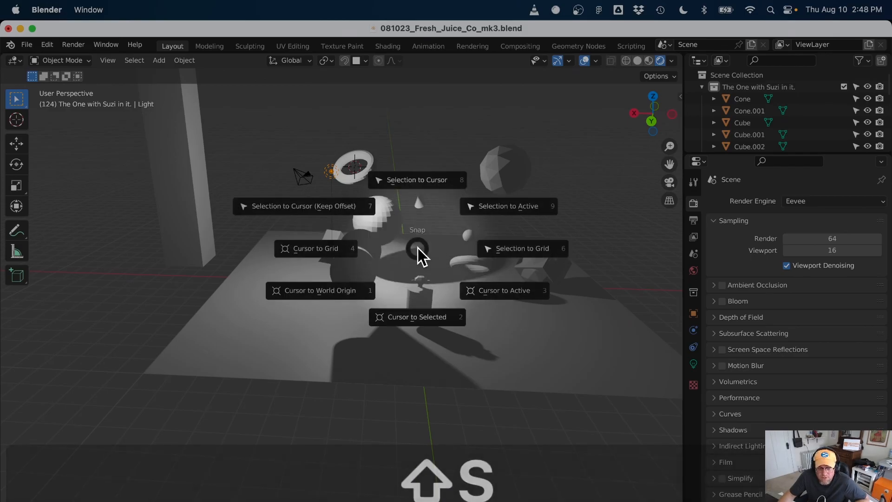
left_click(331, 291)
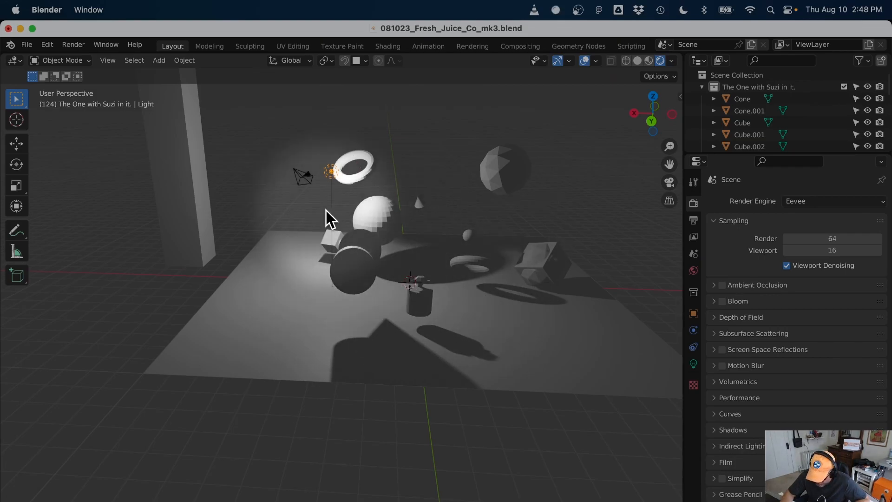
Add a point light at the 3D cursor on the world origin
key("KP_Decimal")
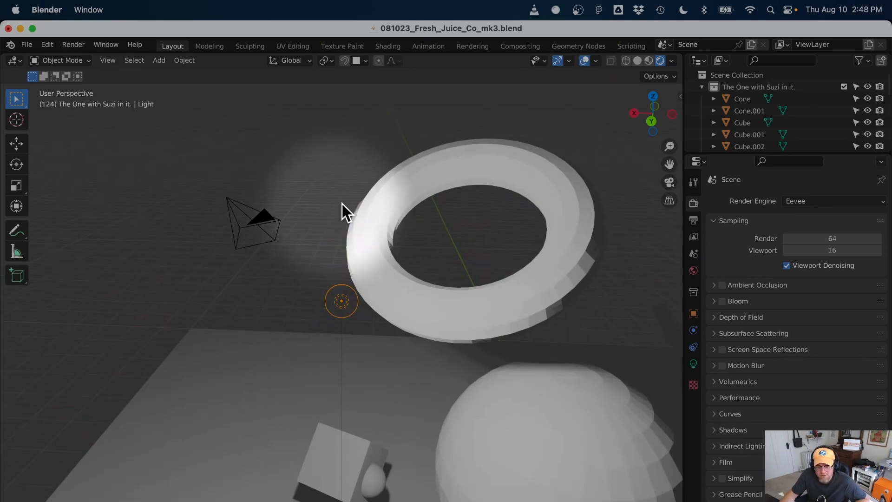
key("shift")
mouse_move(552, 319)
middle_mouse_down("shift")
mouse_move(299, 157)
mouse_move(65, 414)
middle_mouse_up("shift")
mouse_move(541, 390)
middle_mouse_down("shift")
mouse_move(449, 164)
mouse_move(395, 313)
mouse_move(395, 398)
mouse_move(412, 390)
mouse_move(400, 390)
middle_mouse_up("shift")
key("ctrl")
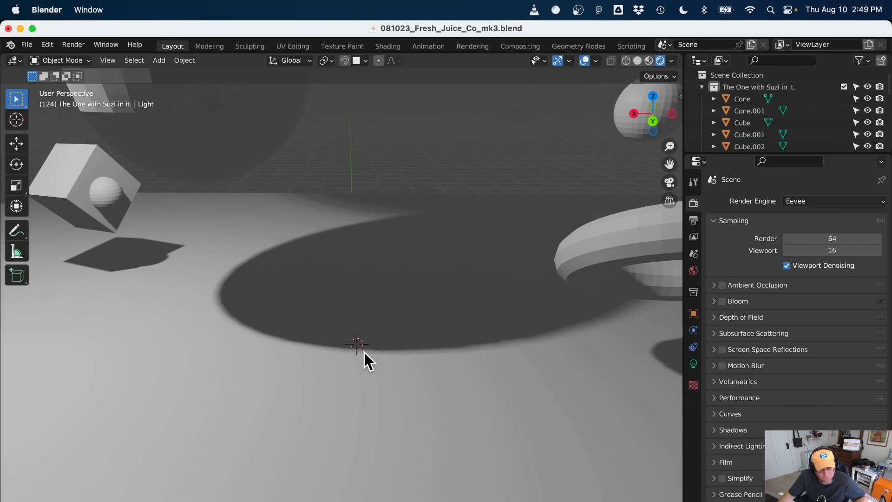
key("shift+a")
mouse_move(274, 146)
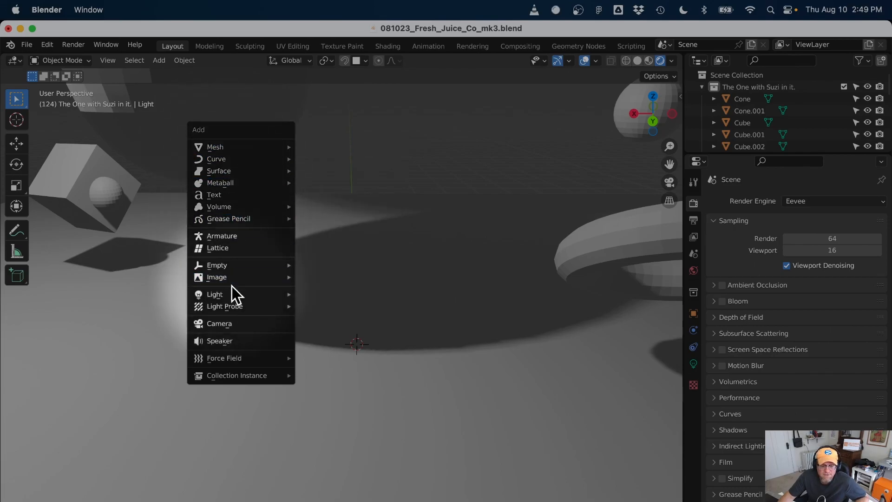
mouse_move(227, 297)
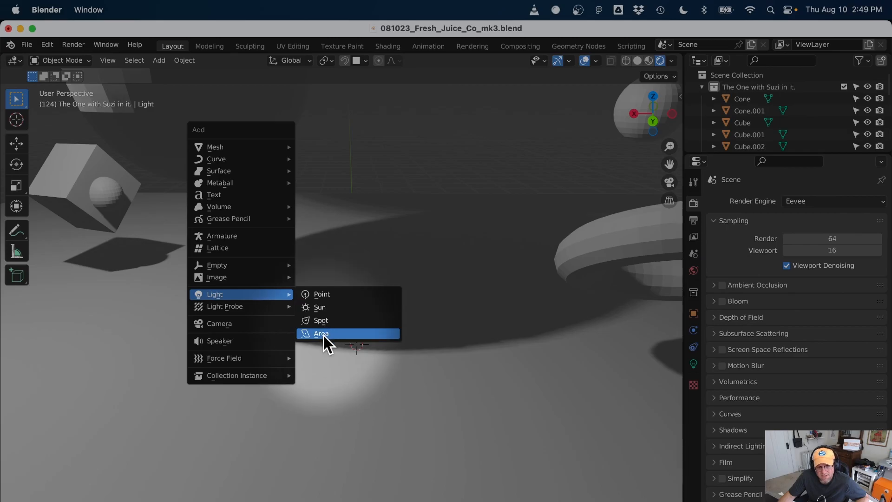
left_click(322, 293)
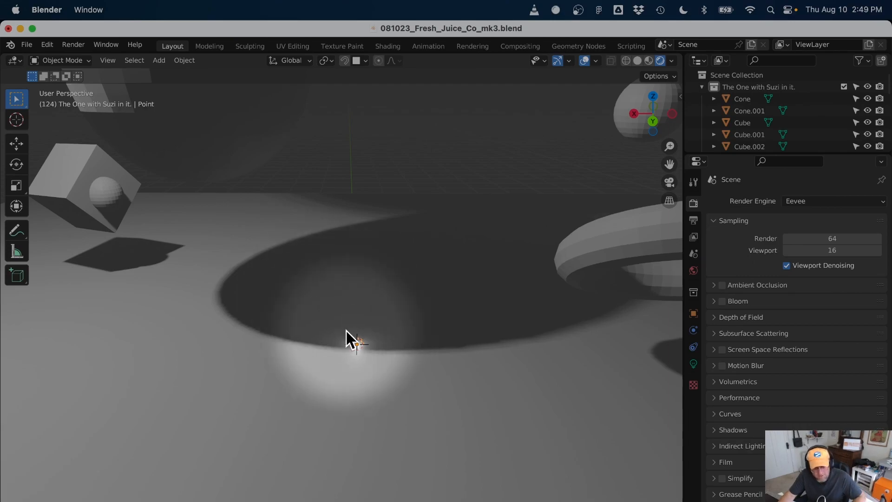
Raise the new point light straight up along the global Z axis, above the 3D cursor
key("g")
key("z")
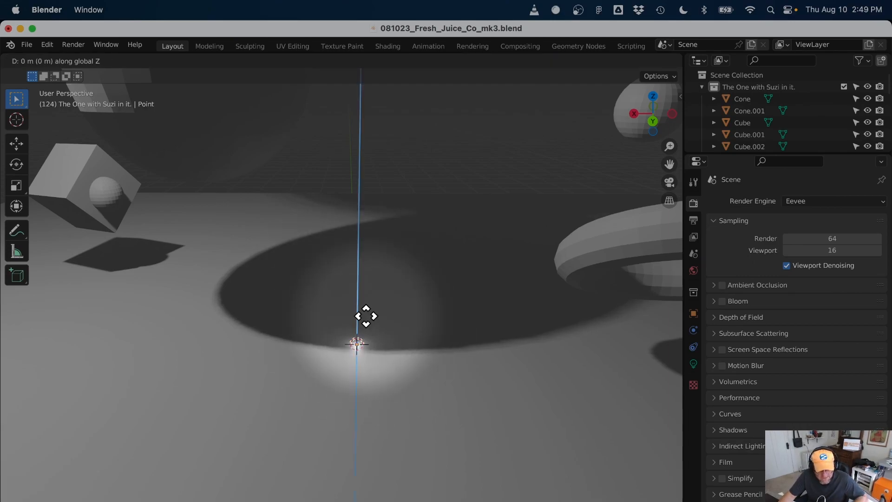
left_click(395, 177)
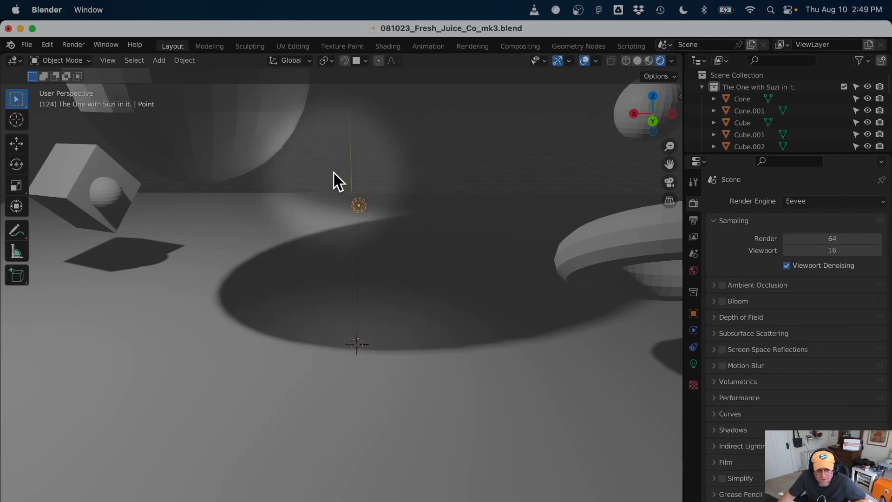
Compare the object data properties of the point light, lower torus, cylinder, Suzi and camera, ending on the point light
middle_click_drag(321, 299, 281, 324)
middle_click_drag(452, 322, 440, 180)
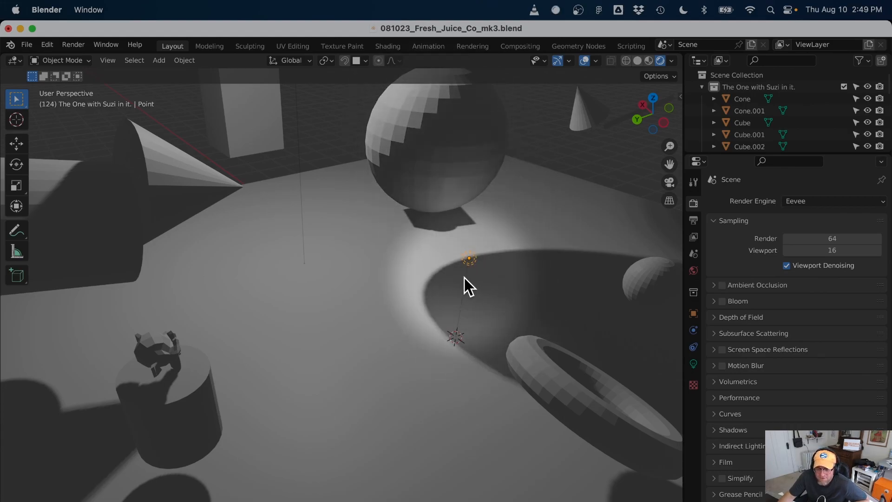
left_click(692, 364)
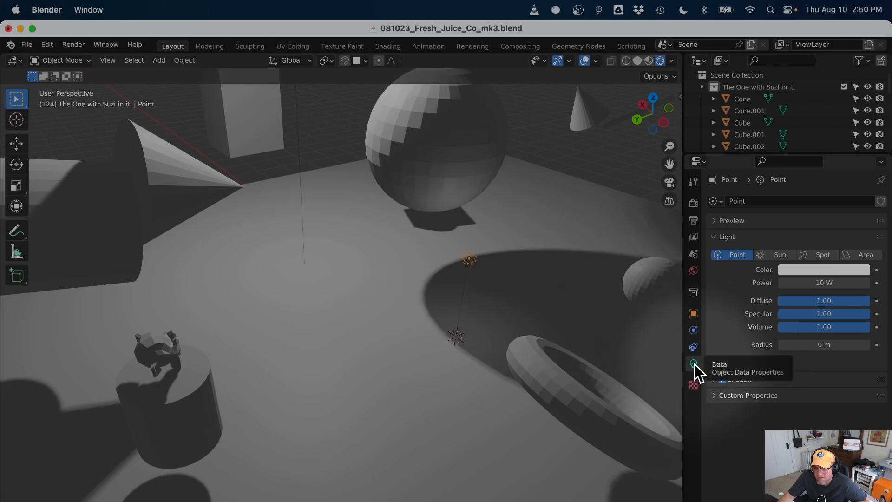
left_click(535, 361)
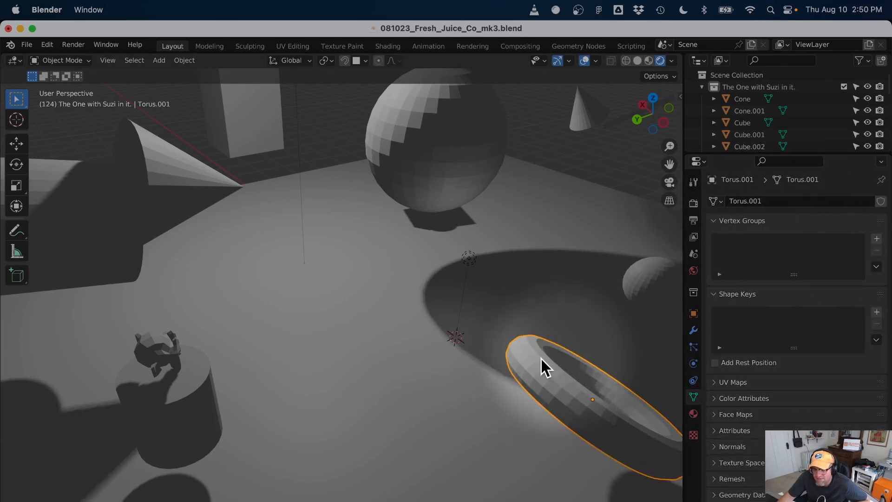
left_click(182, 394)
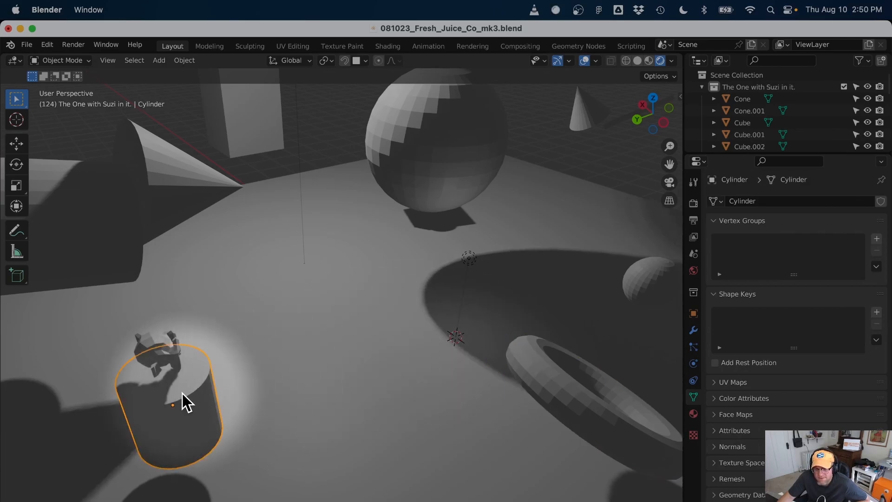
left_click(157, 349)
left_click(157, 349)
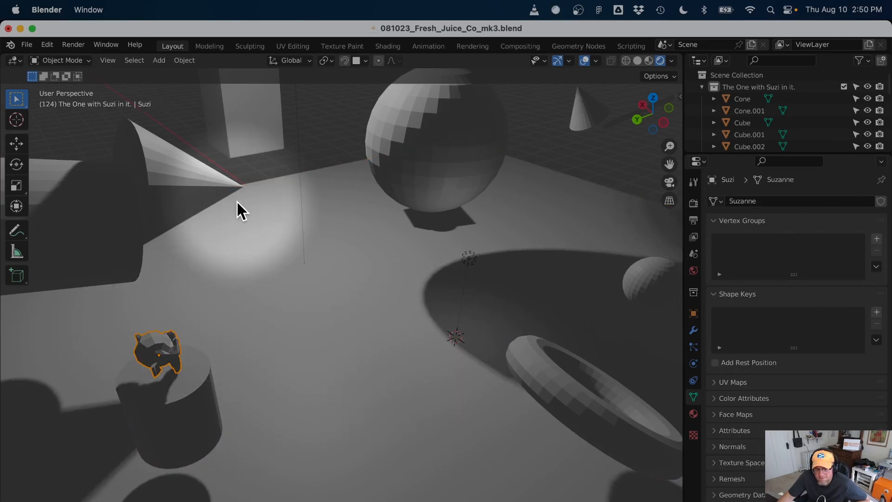
key("Home")
left_click(423, 121)
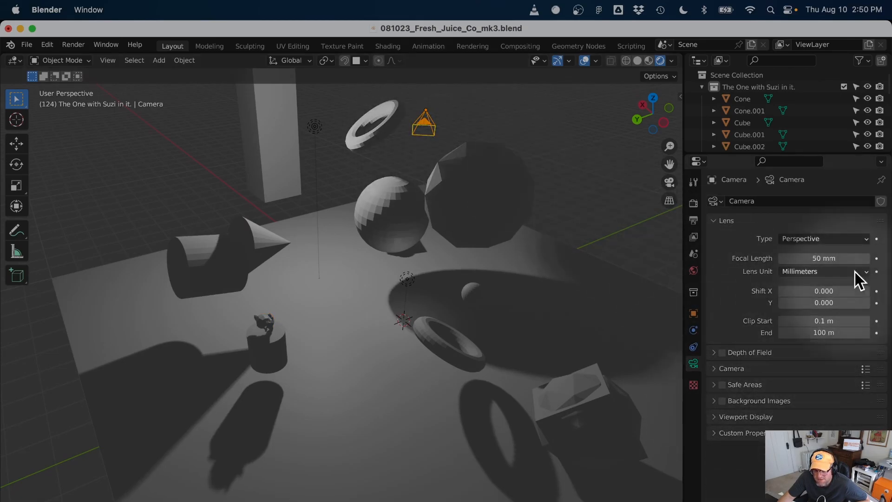
left_click(408, 279)
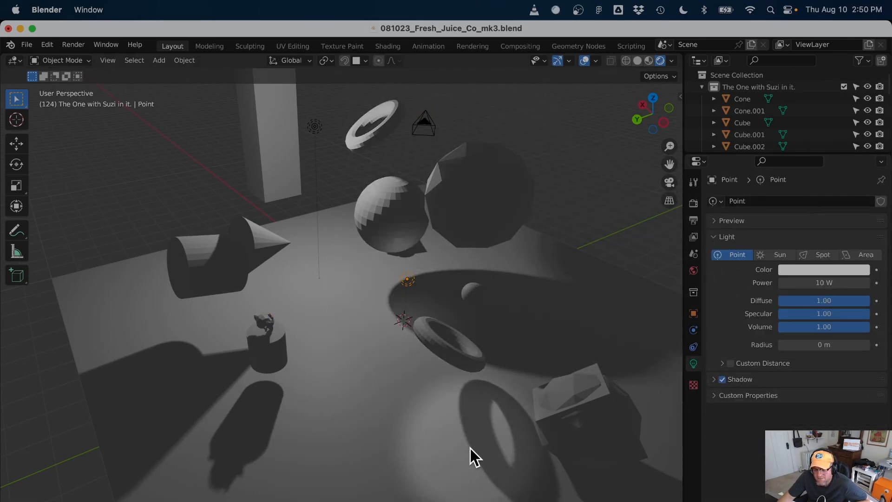
Hide the original light in the viewport so that only the new point light illuminates the scene
scroll(407, 287, "up", 6)
middle_click_drag(615, 313, 470, 356)
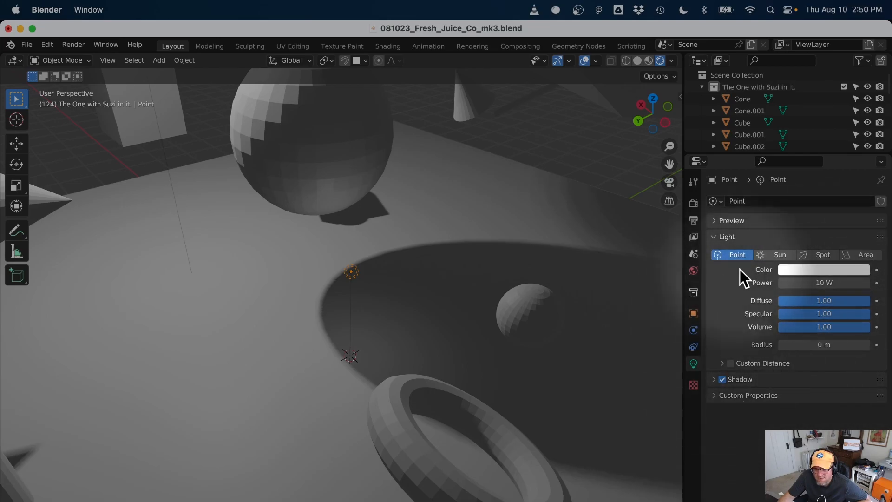
left_click(797, 283)
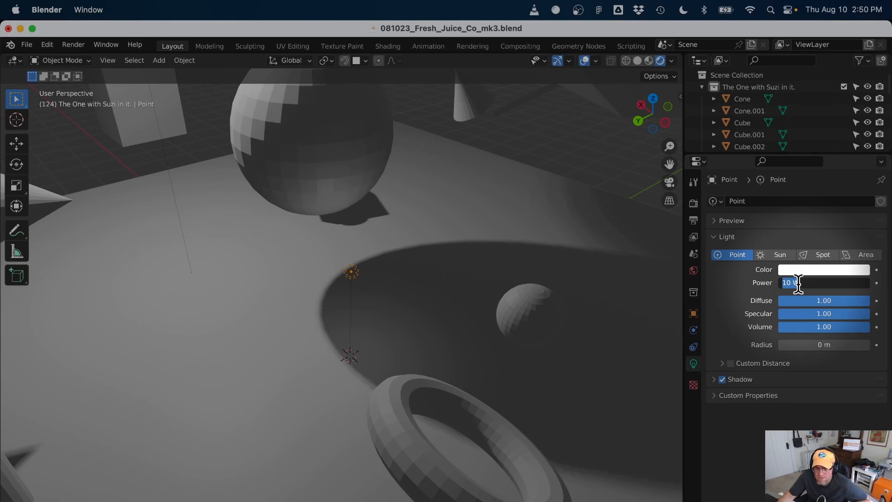
key("Escape")
scroll(769, 144, "down", 5)
scroll(768, 141, "down", 4)
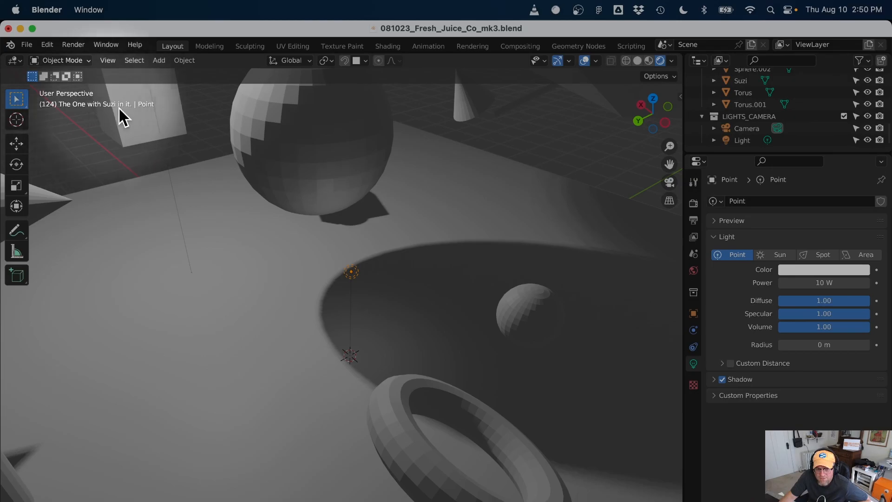
left_click(867, 140)
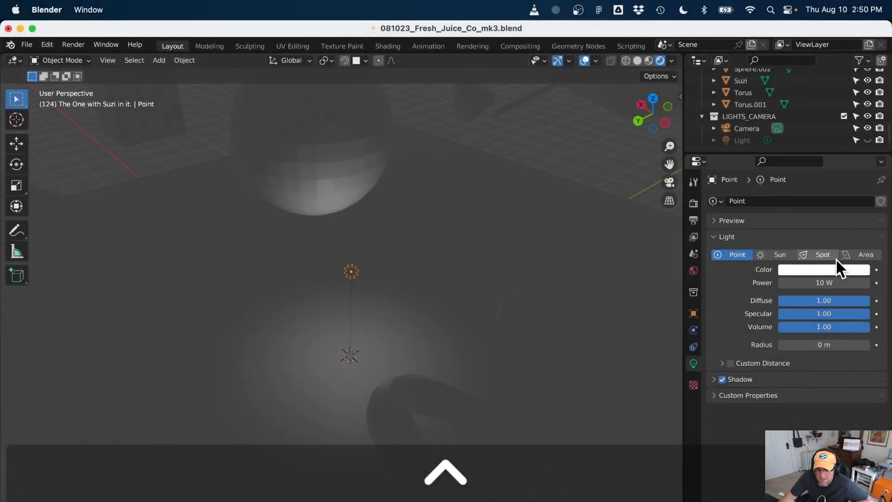
Test the point light's power at 1 W and return it to 10 W
left_click(822, 283)
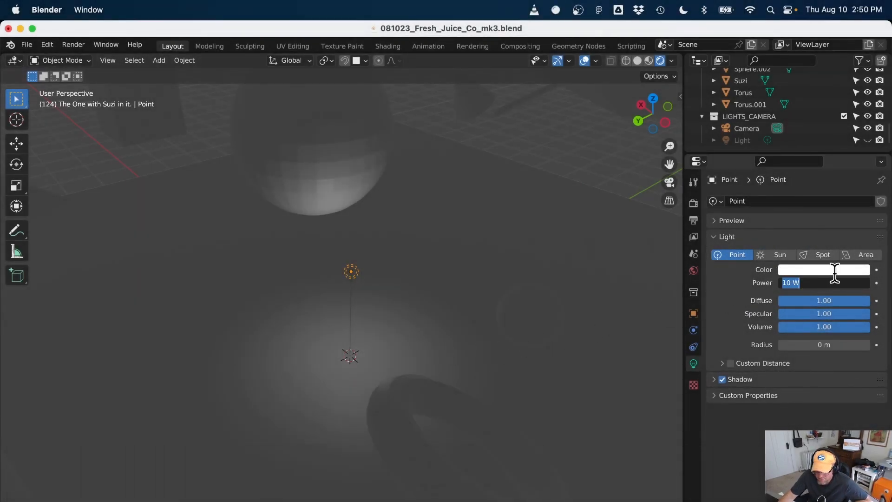
key("Return")
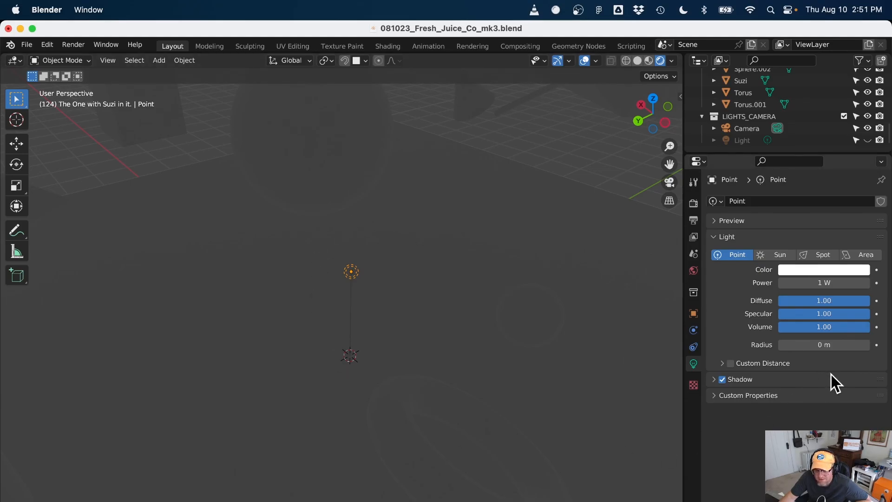
left_click(825, 283)
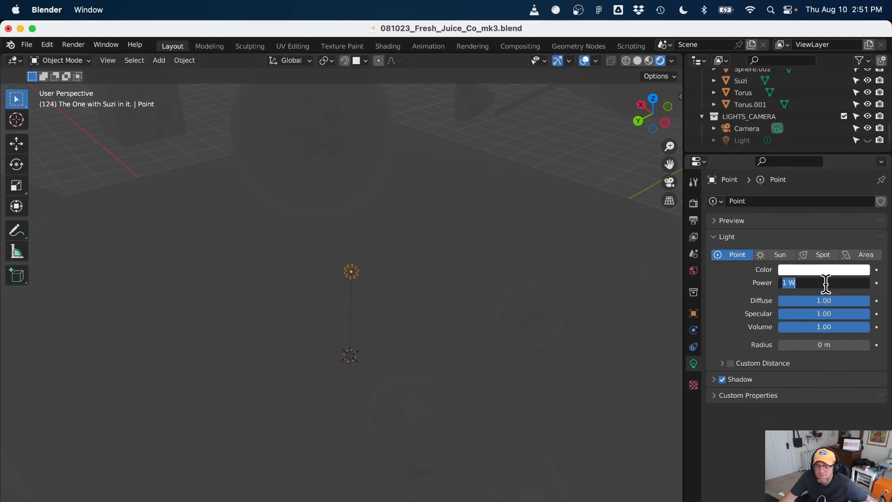
type("10")
key("Return")
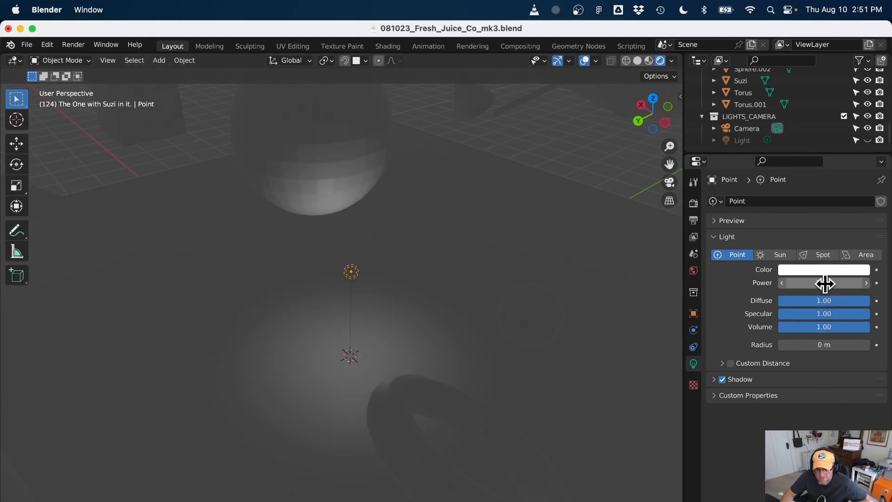
Increase the point light's power to 100 W and on to 1000 W to compare the brightness
left_click(825, 283)
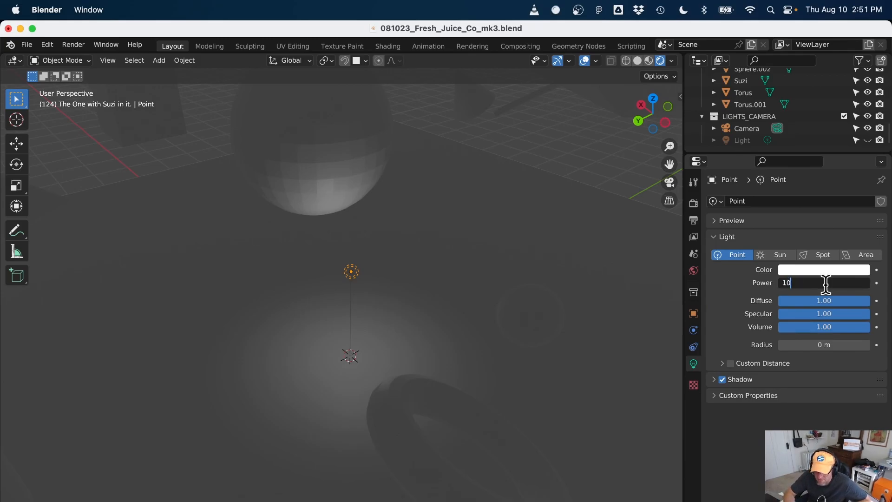
type("100")
key("Return")
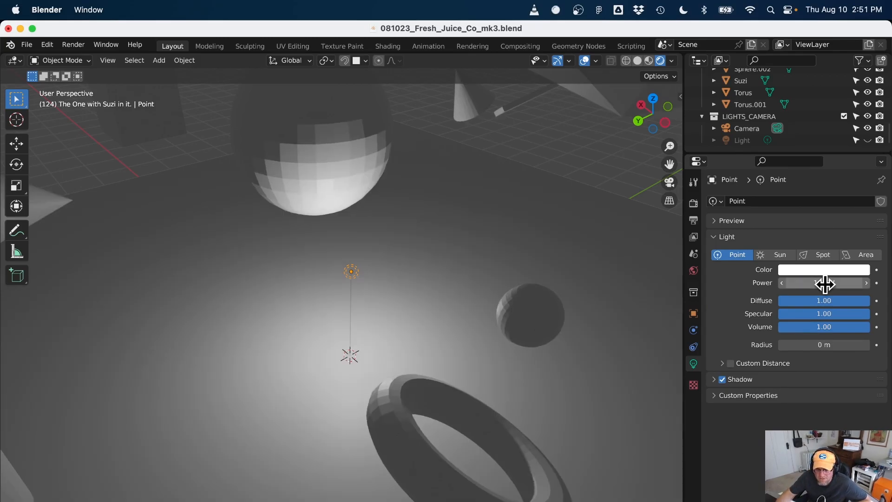
left_click(825, 283)
type("1000")
key("Return")
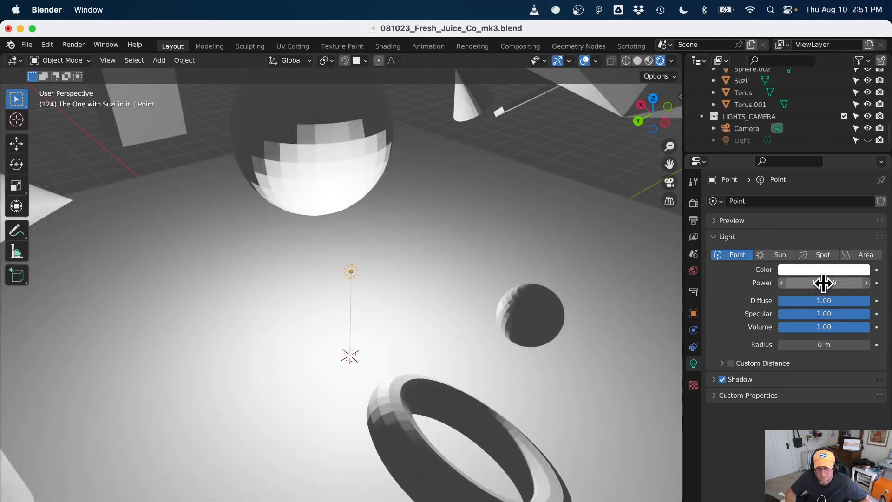
Try a point light power of 10000 W and inspect its effect on the whole scene
left_click(823, 283)
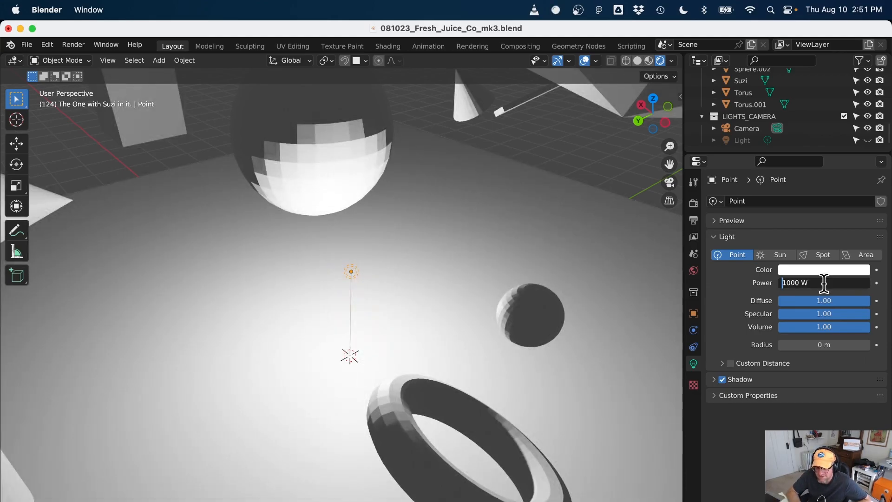
key("Return")
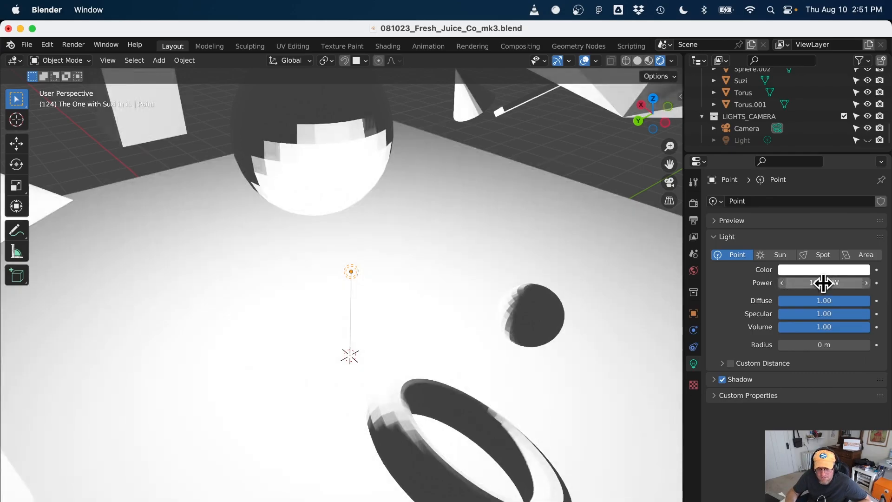
scroll(466, 280, "down", 10)
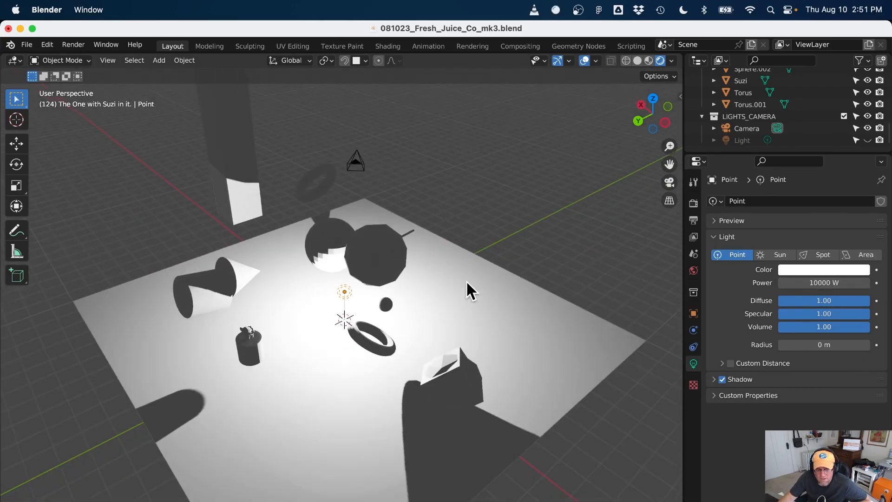
middle_click_drag(369, 335, 445, 328)
middle_click_drag(294, 313, 399, 356)
Set the point light's power to 1000 W
left_click(812, 285)
type("100")
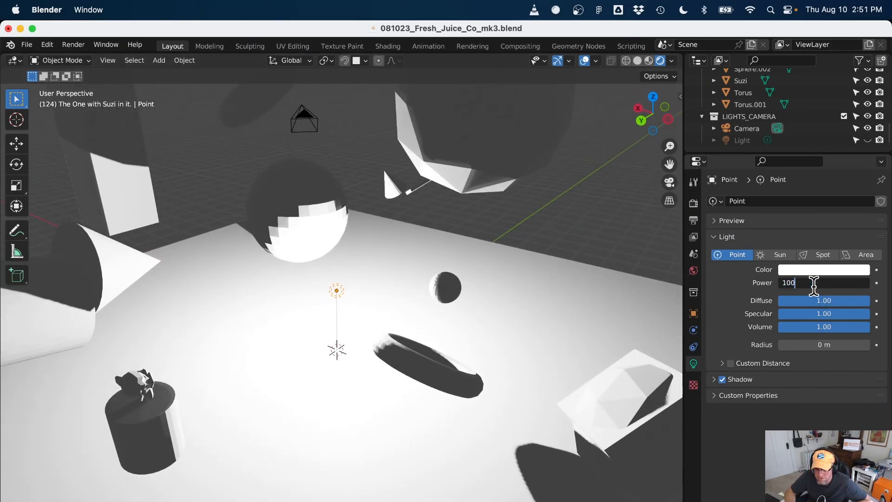
type("0")
key("Return")
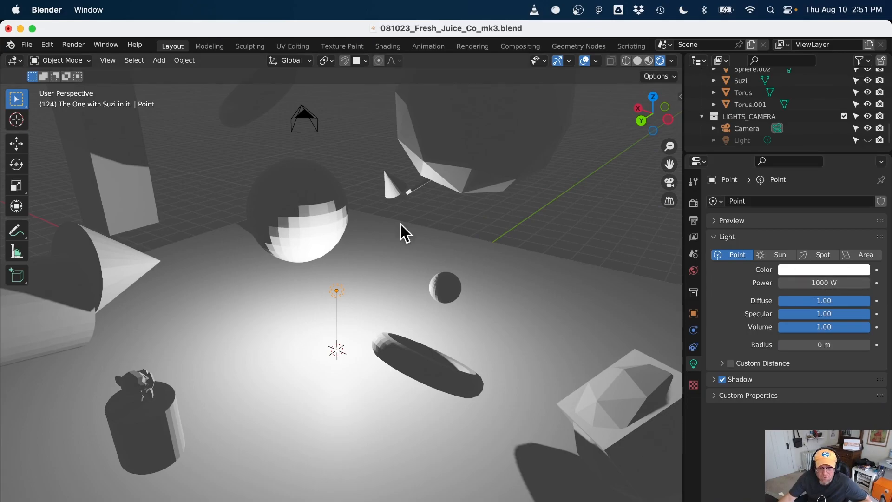
Enlarge the point light's radius to 3.6 m and inspect the shadows from several angles
middle_click_drag(207, 428, 392, 426)
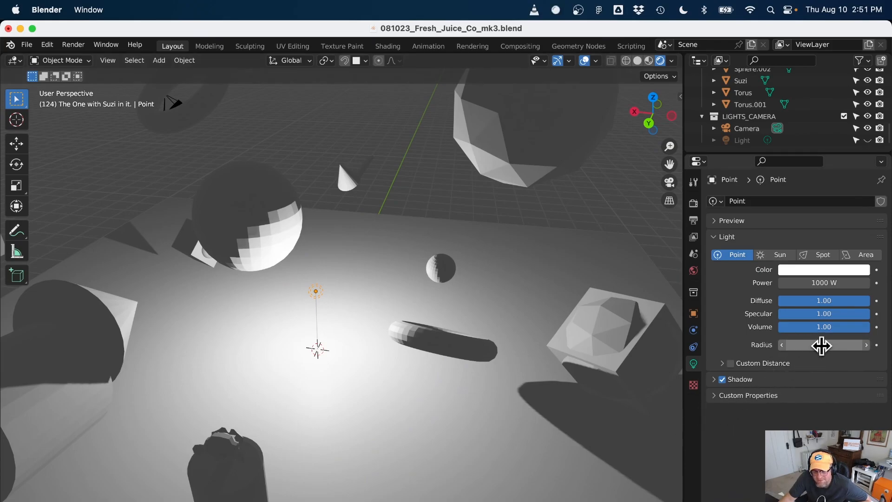
left_click_drag(818, 345, 882, 344)
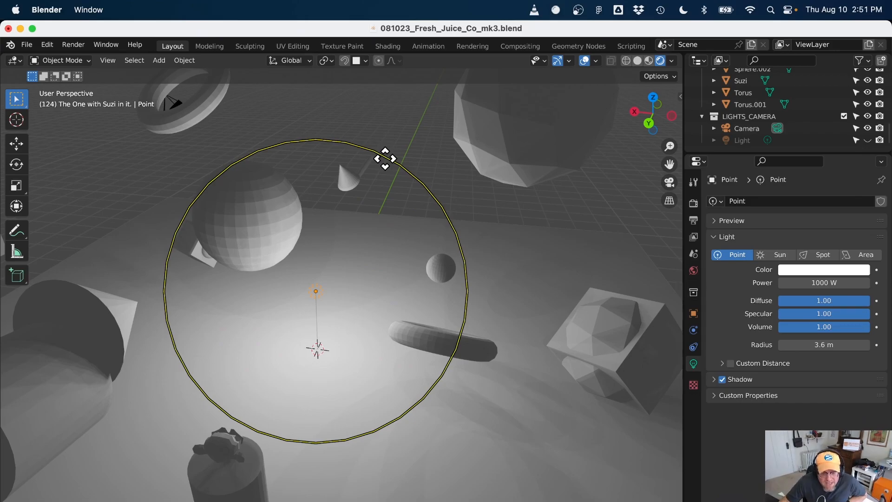
middle_click_drag(540, 341, 383, 324)
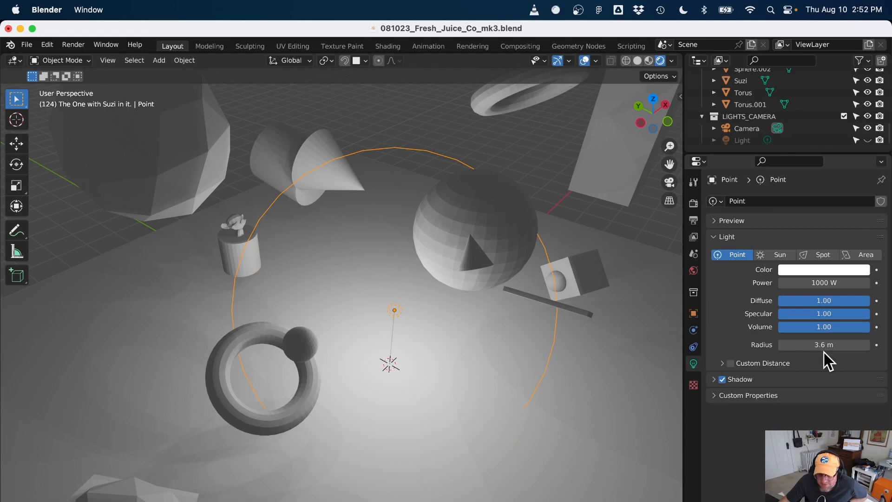
middle_click_drag(359, 330, 455, 291)
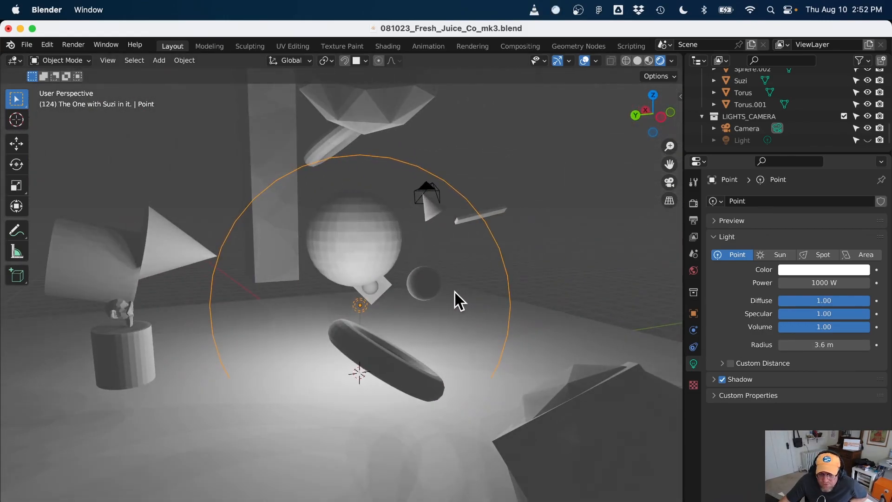
middle_click_drag(399, 329, 305, 327)
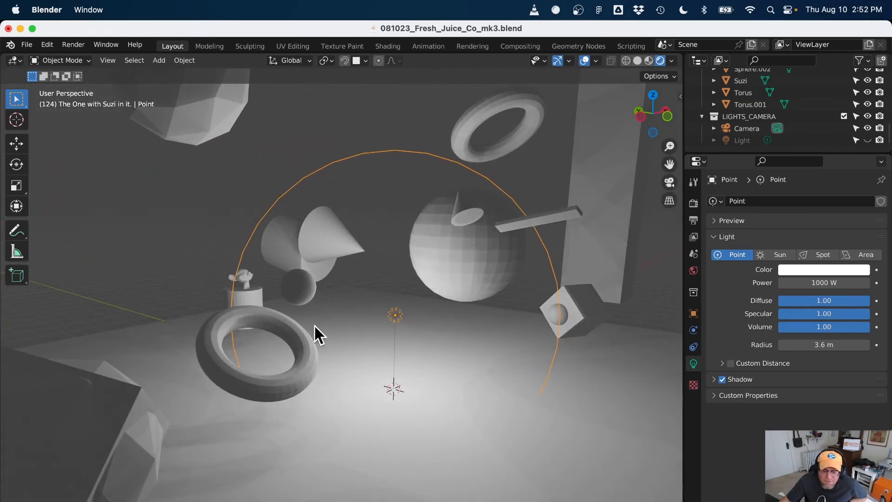
Enlarge the point light's radius to 9.08 m and view its full extent around the scene objects
left_click(813, 344)
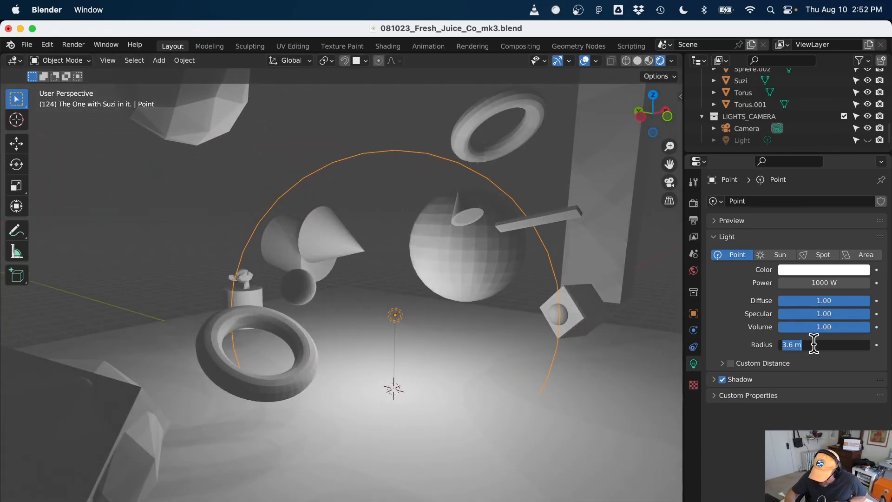
left_click(715, 339)
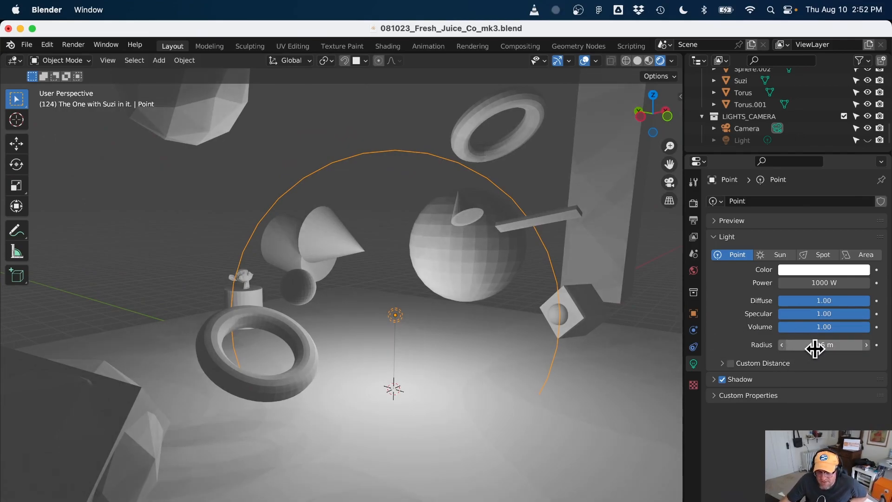
mouse_move(818, 344)
left_mouse_down()
mouse_move(850, 345)
mouse_move(815, 346)
left_mouse_up()
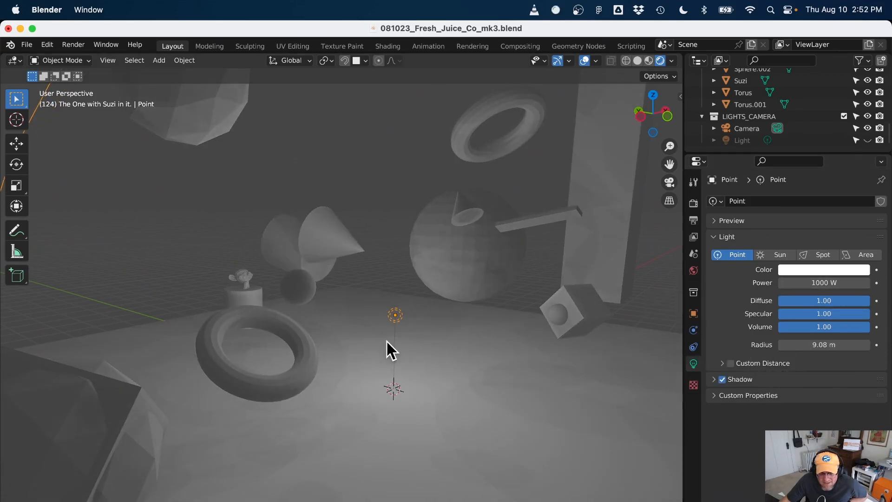
scroll(406, 336, "down", 6)
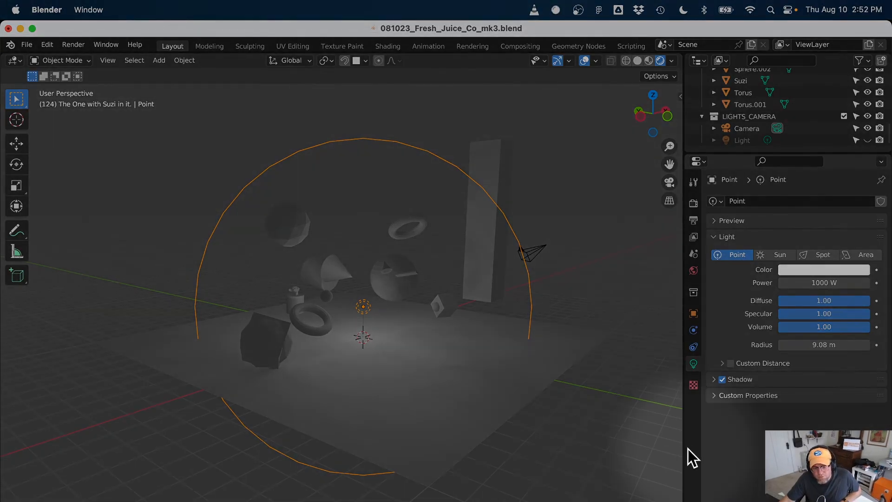
Switch the render engine to Cycles and inspect the objects around the point light up close
left_click(694, 205)
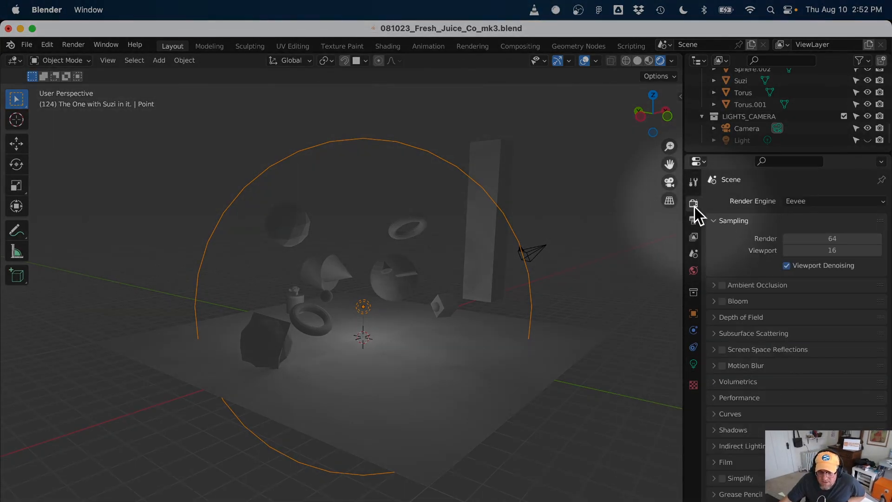
left_click(791, 200)
left_click(794, 241)
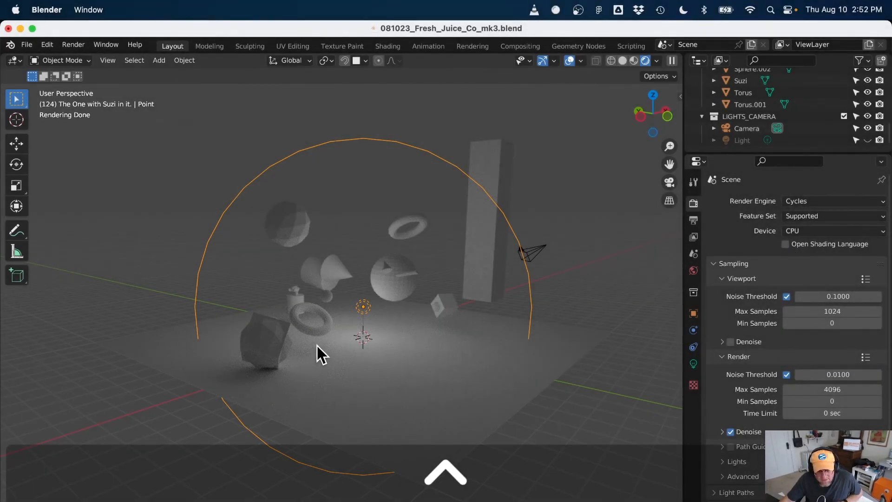
middle_click_drag(317, 346, 506, 358, "ctrl")
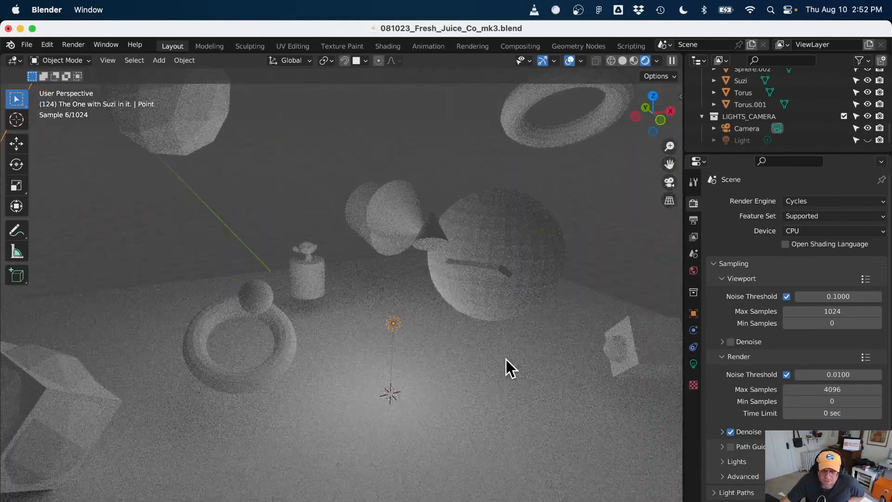
Reduce the point light's radius to 4.76 m to check the Cycles shadows, and bring it down to 0 m
left_click(694, 364)
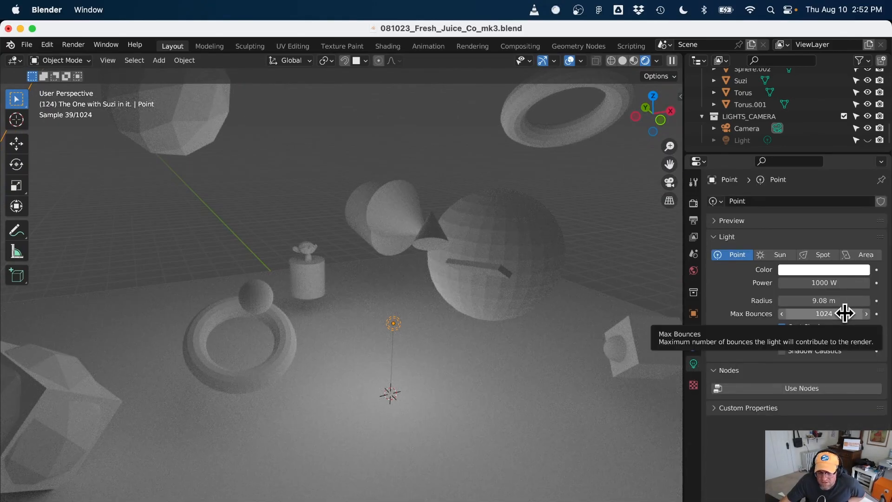
mouse_move(844, 300)
left_mouse_down()
mouse_move(818, 301)
mouse_move(842, 301)
left_mouse_up()
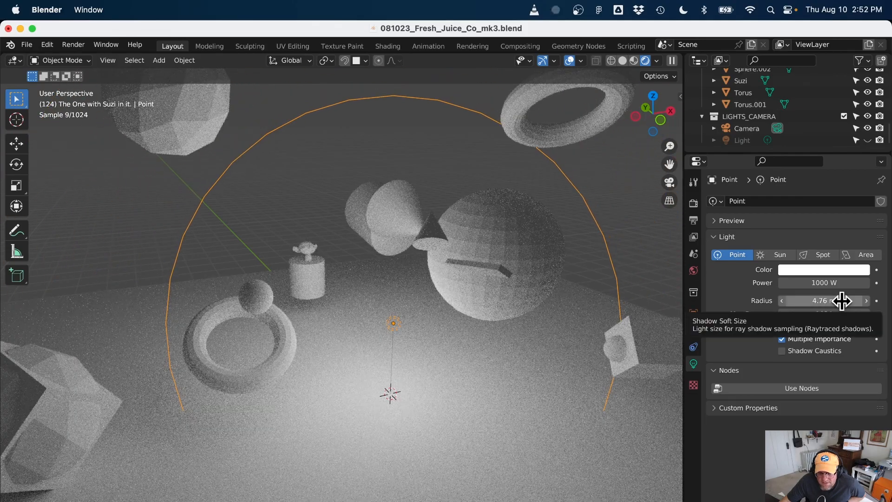
middle_click_drag(340, 330, 396, 328)
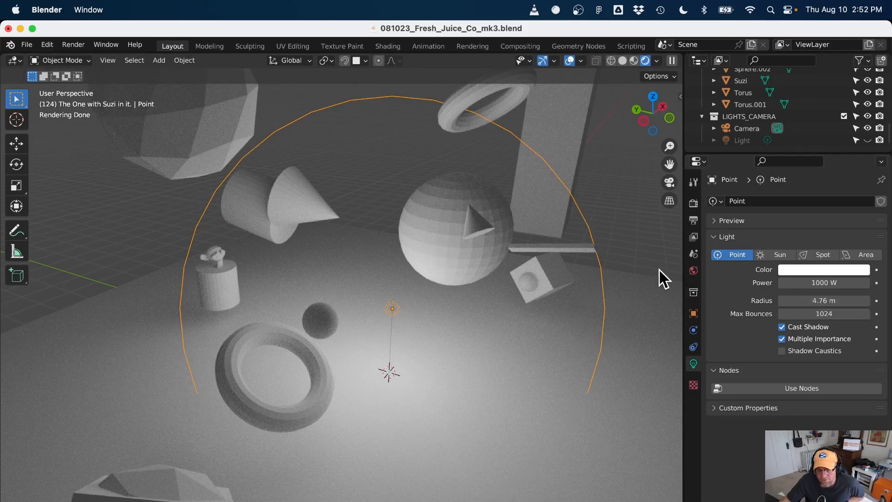
left_click_drag(804, 296, 764, 297)
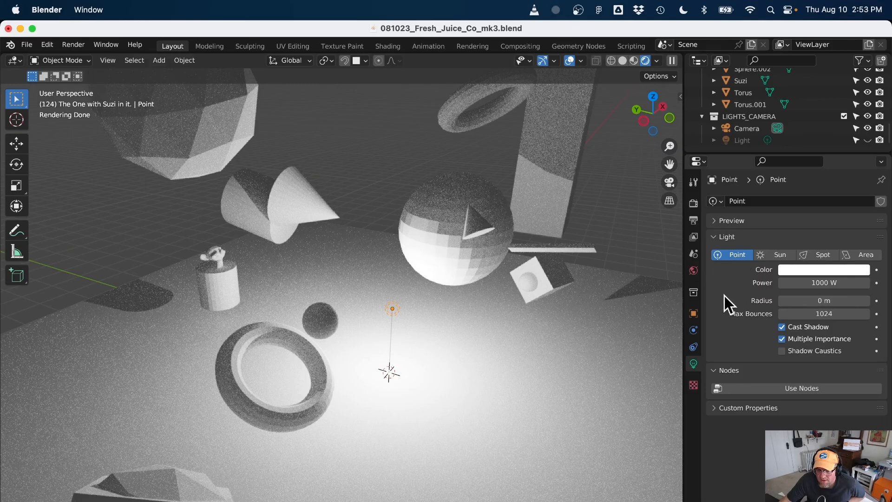
Toggle the point light's Cast Shadow and Multiple Importance options off and back on, and enable Shadow Caustics
left_click(782, 328)
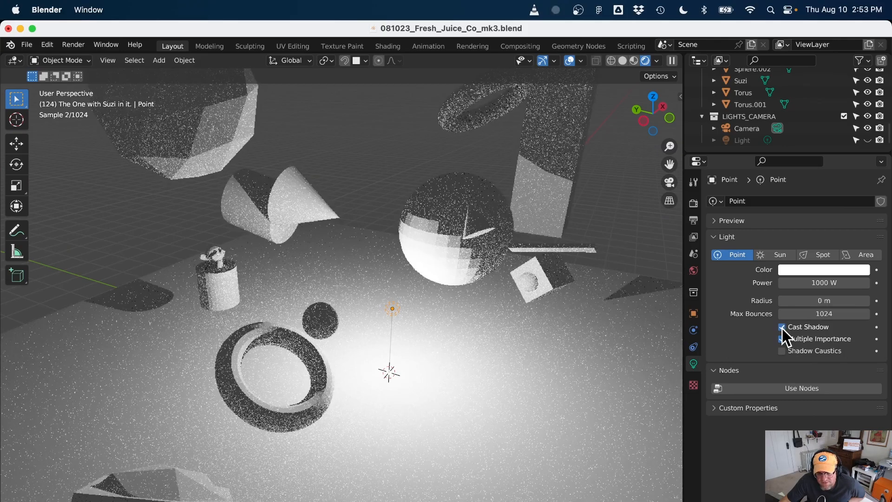
left_click(782, 338)
left_click(781, 339)
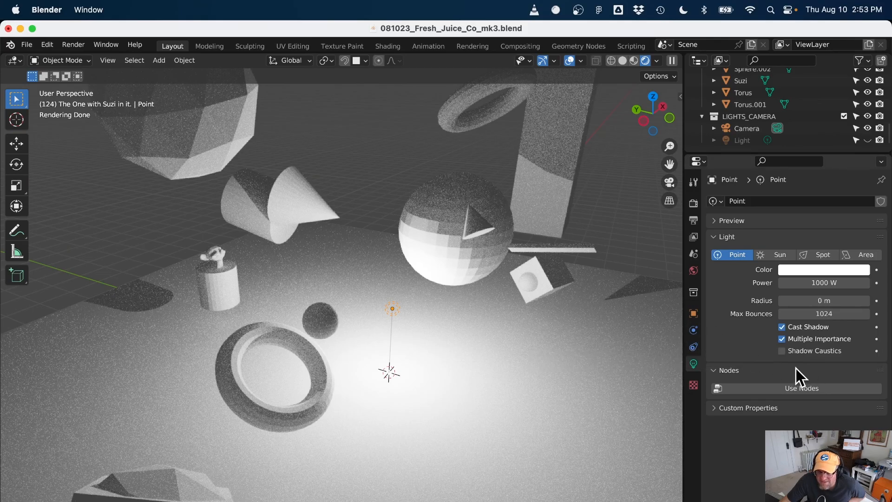
left_click(783, 353)
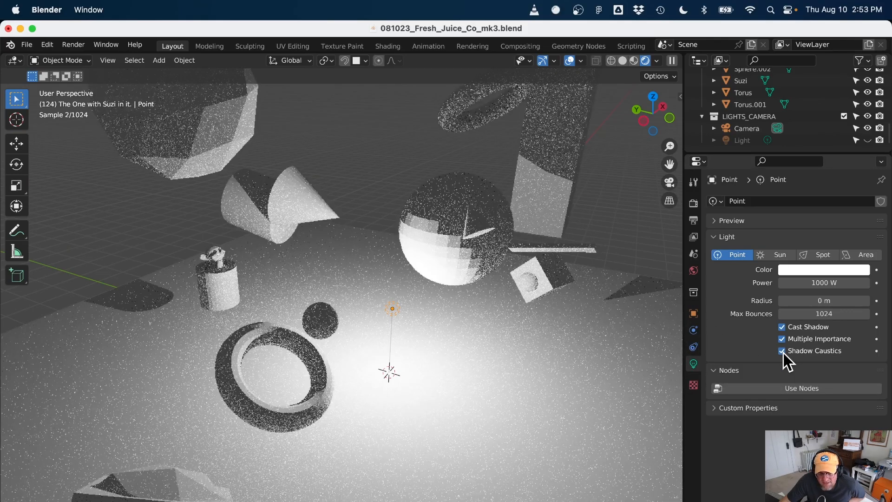
Disable Shadow Caustics for the point light, set its power to 10000 W and check the lighting across the scene objects
left_click(783, 352)
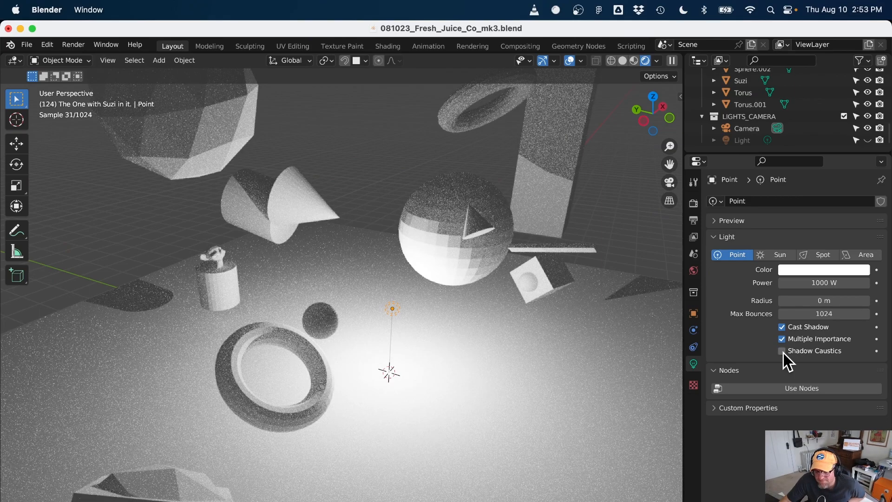
left_click(825, 283)
type("10000")
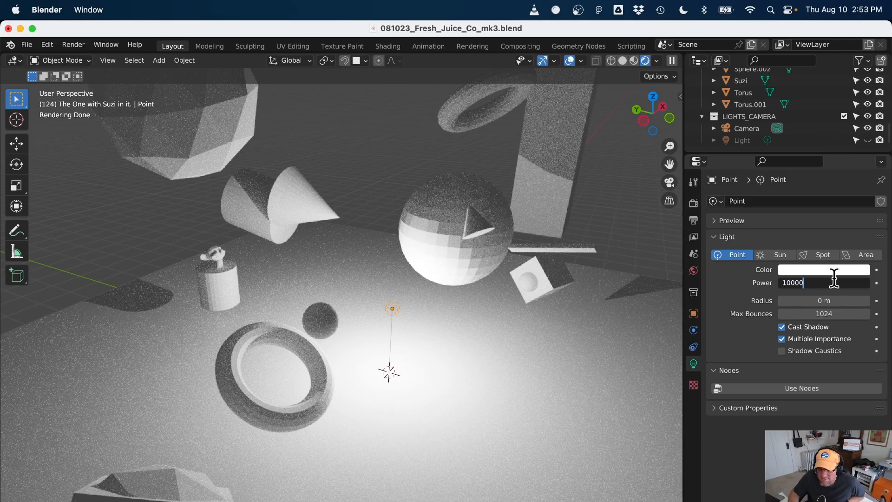
key("Return")
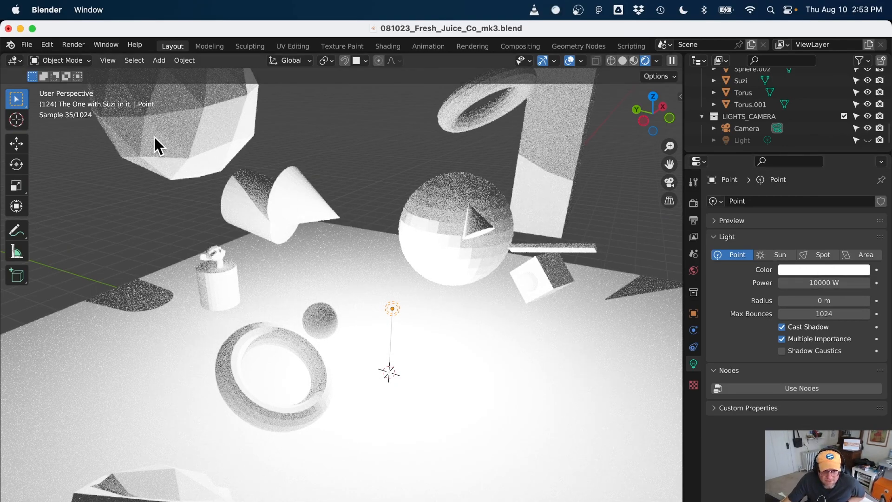
scroll(392, 227, "down", 3)
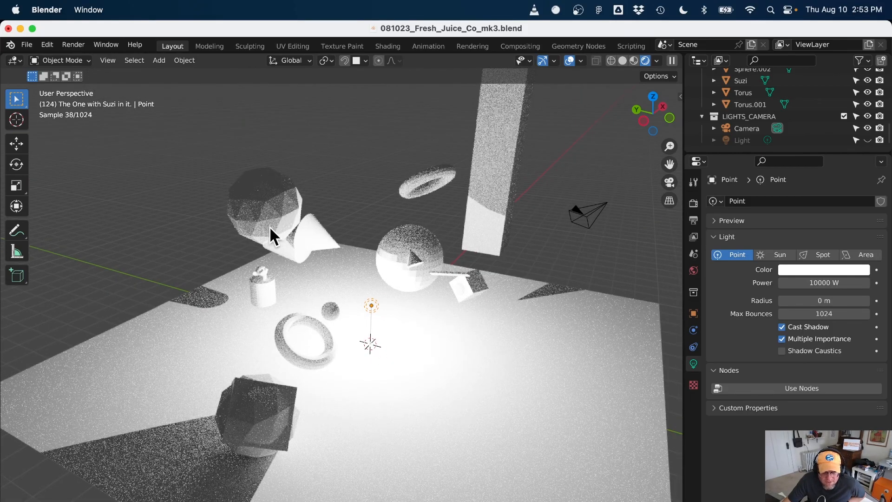
scroll(240, 202, "up", 4)
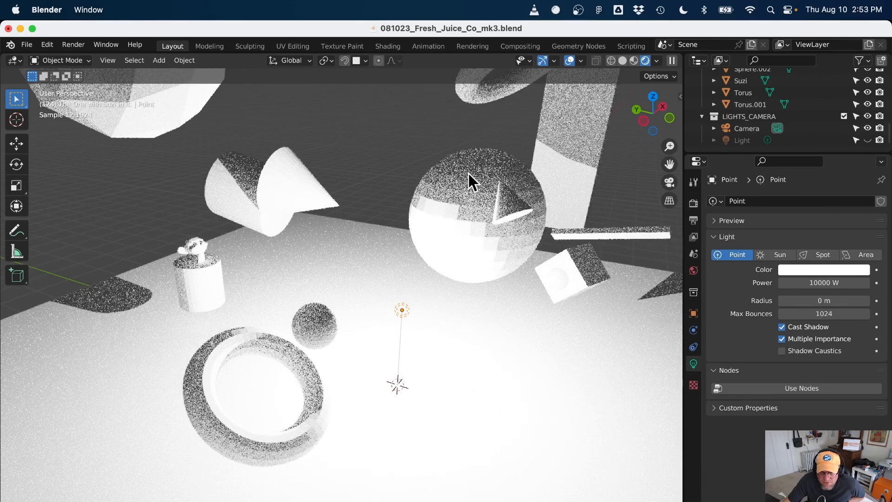
scroll(470, 198, "down", 4)
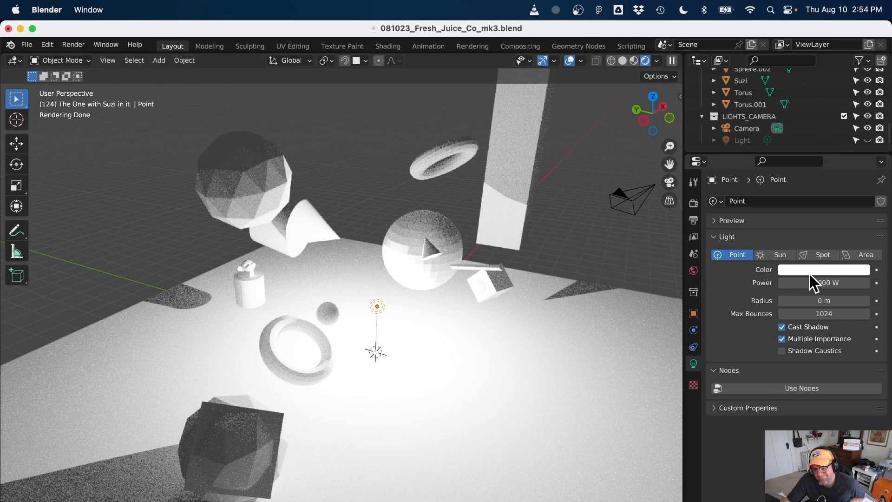
Try the point light at 100 W, followed by 10 W, to compare the lower power levels in Cycles
left_click(829, 283)
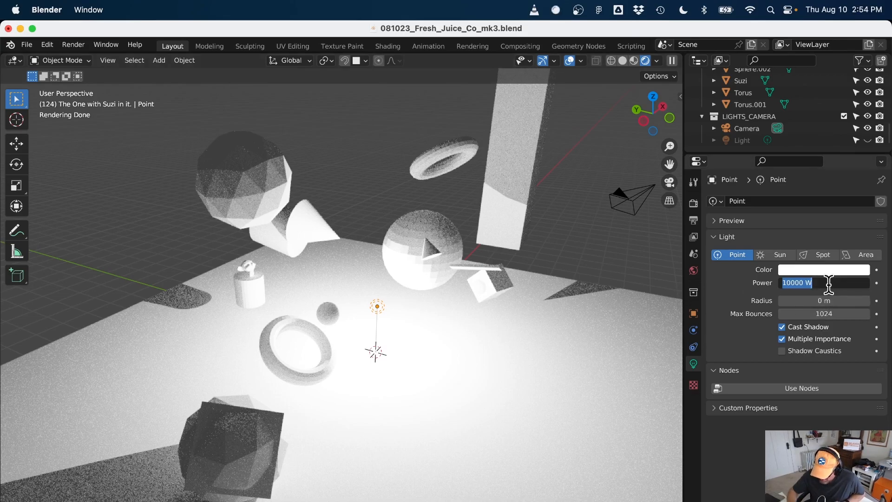
type("100")
key("Return")
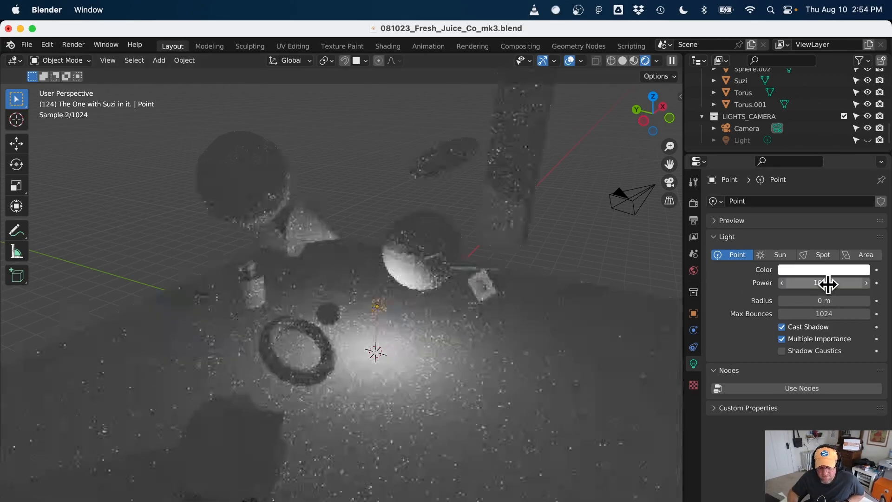
left_click(830, 283)
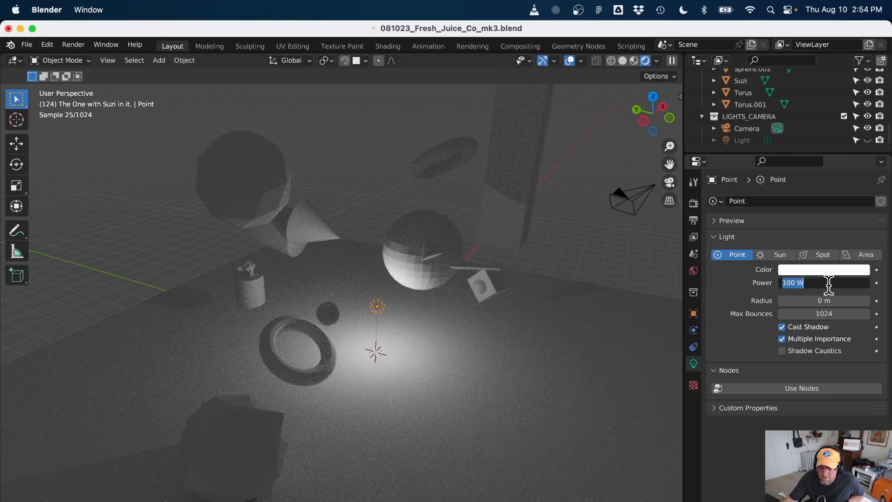
type("10")
key("Return")
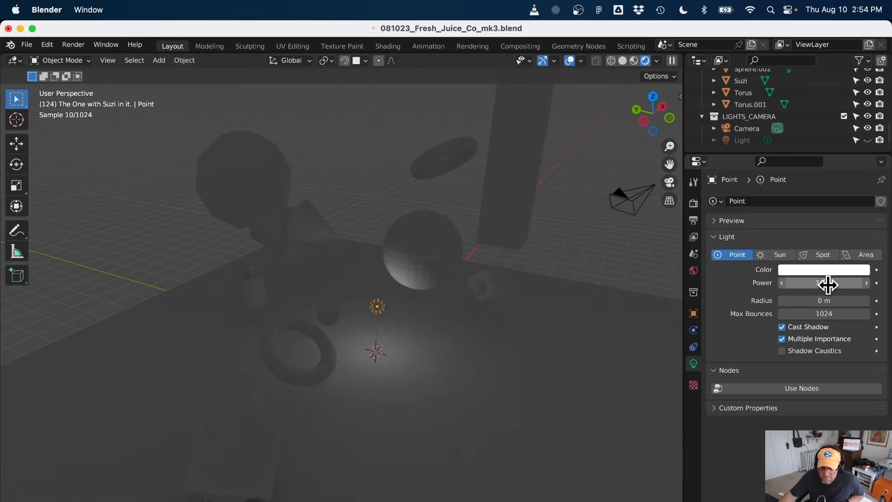
Set the point light's power to 1 W, inspect the objects near it up close, and leave the light selected
left_click(829, 283)
type("1")
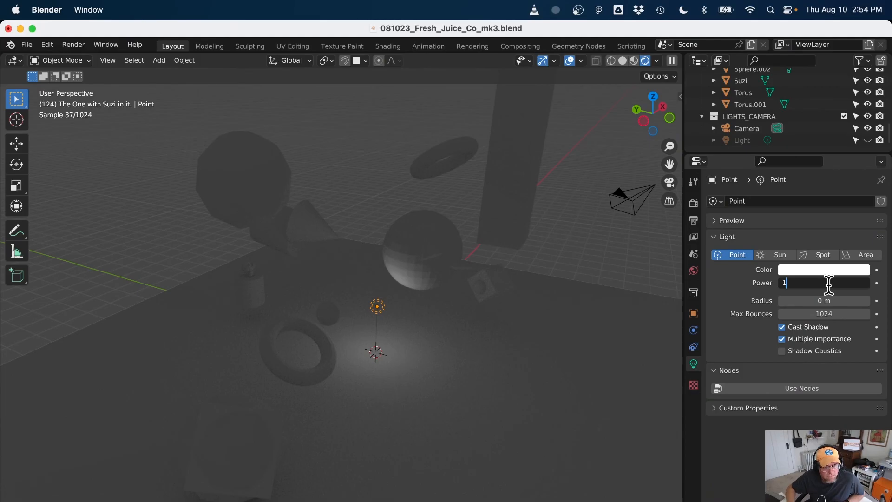
key("Return")
left_click(408, 267)
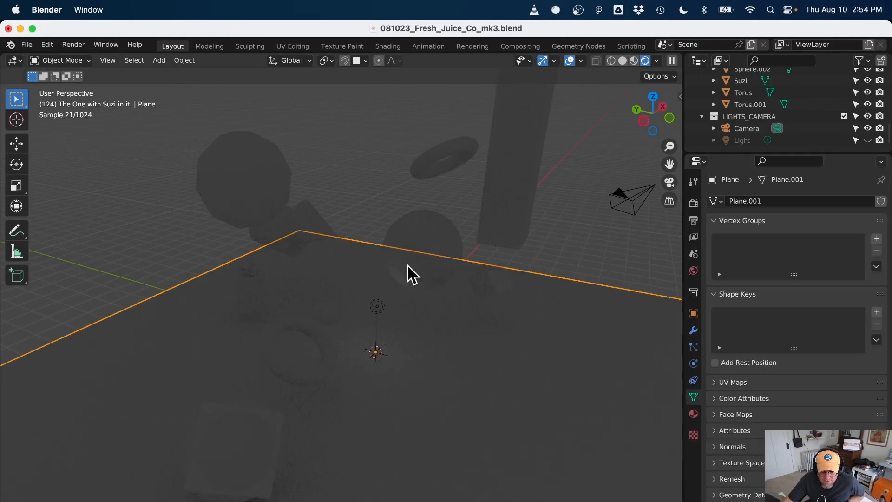
scroll(370, 309, "up", 3)
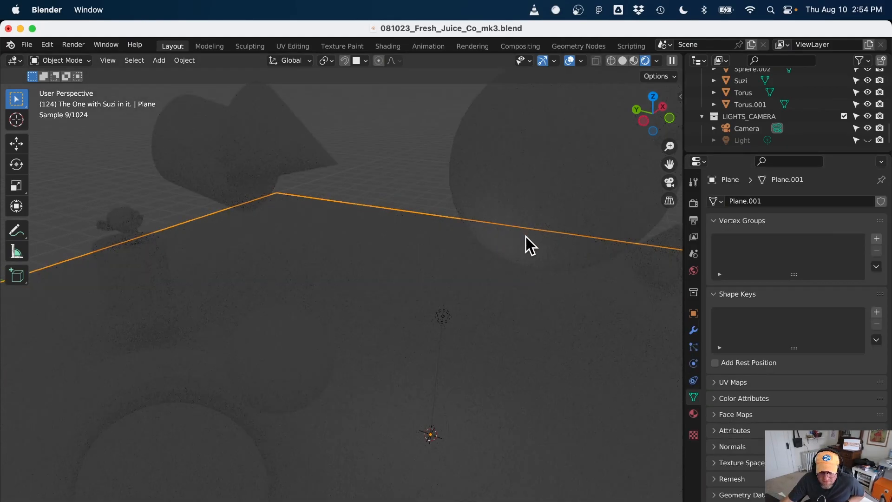
left_click(442, 315)
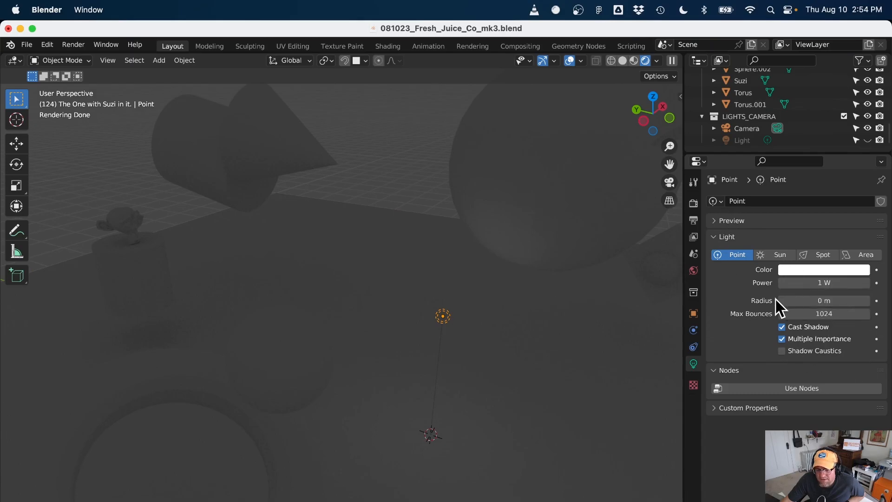
Switch the render engine to Eevee and expand the point light's Custom Distance and Shadow settings
left_click(695, 205)
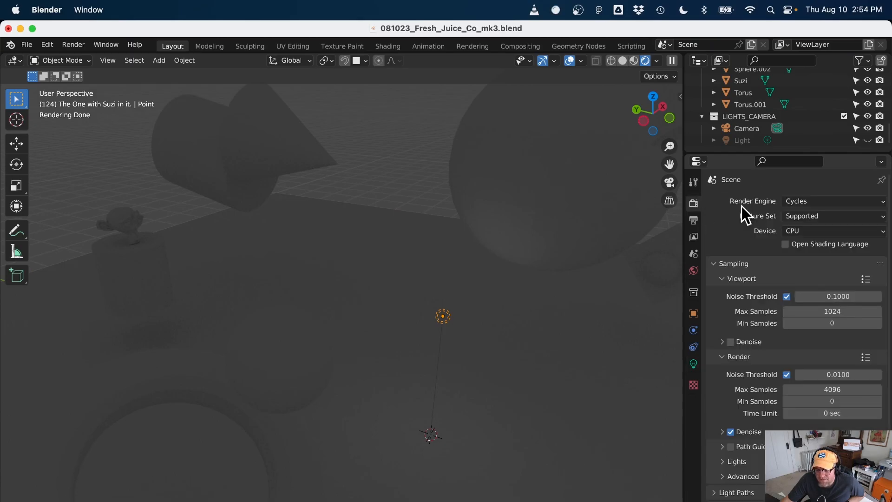
left_click(811, 201)
left_click(811, 219)
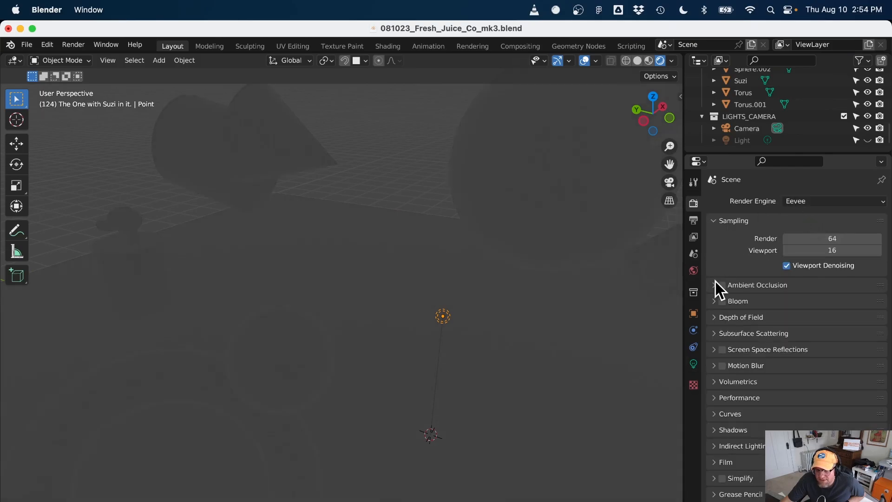
left_click(688, 362)
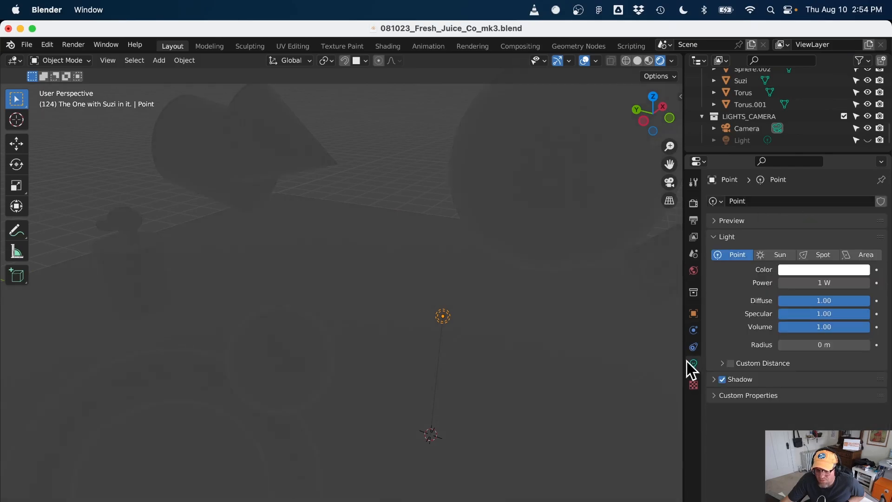
left_click(722, 362)
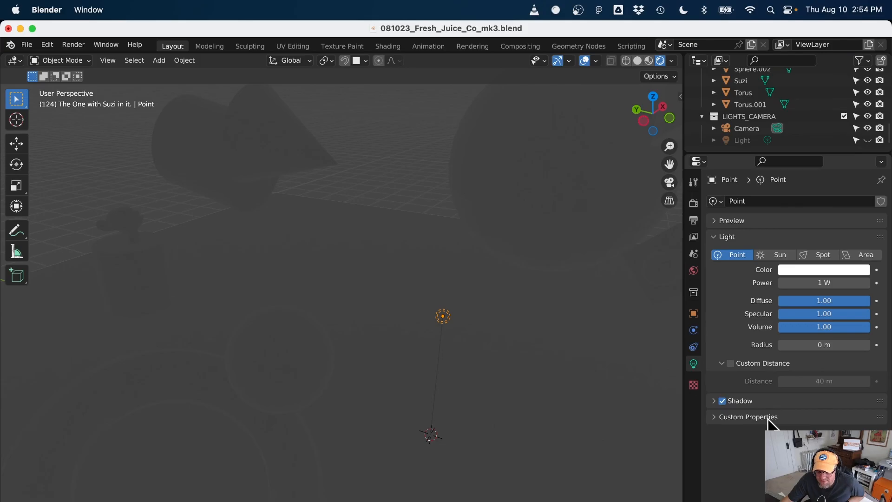
left_click(713, 400)
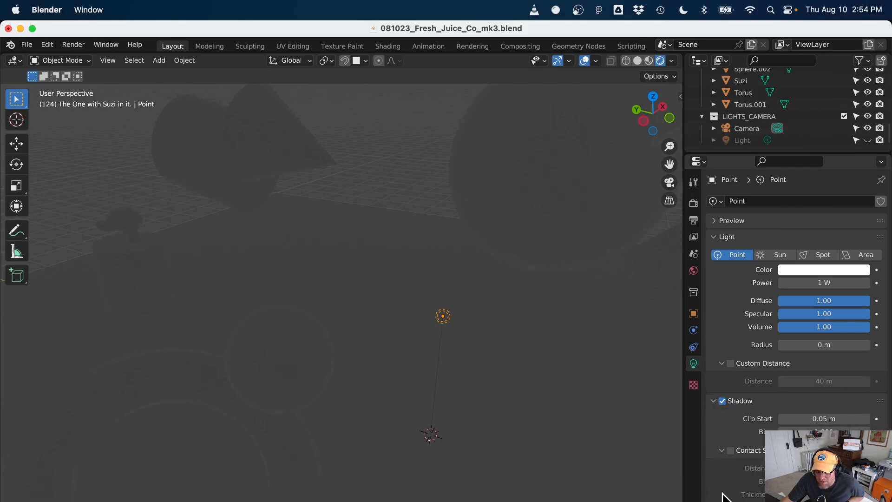
Set the point light's power to 100 W and view the Eevee lighting on the surrounding objects
left_click(825, 282)
type("100")
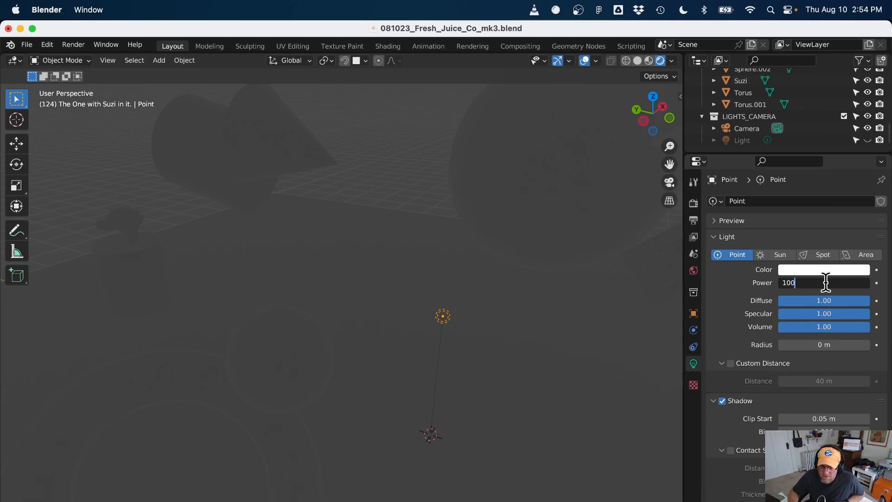
key("Return")
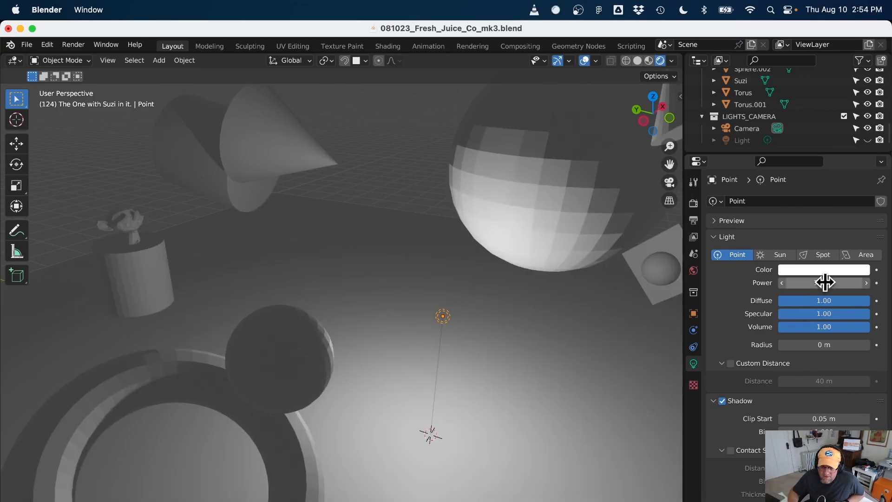
scroll(421, 358, "down", 6)
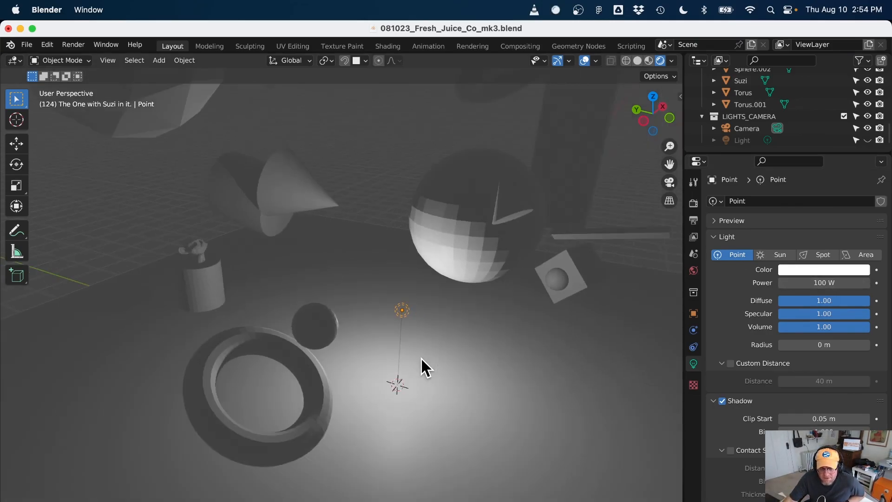